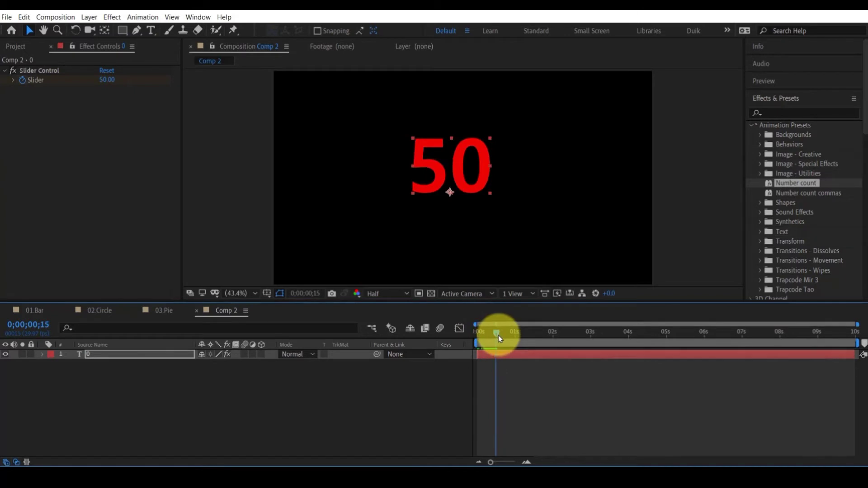
Reveal the text layer's animated properties, step between its Slider keyframes, and set the one-second keyframe to 150.
key(u)
key(u)
drag(496, 336, 516, 334)
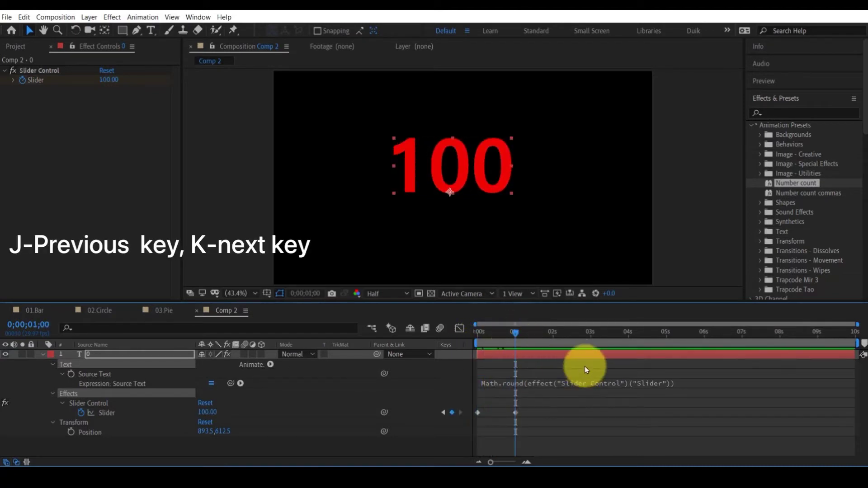
key(j)
key(k)
key(j)
key(k)
key(j)
key(k)
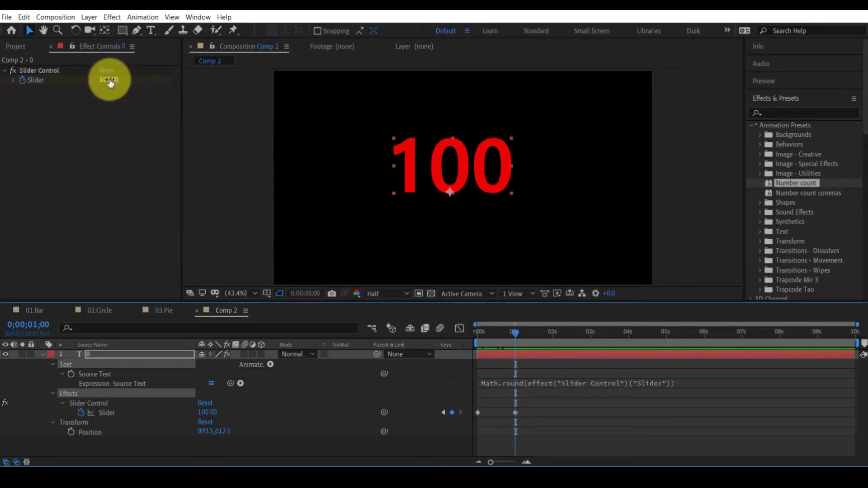
drag(109, 81, 190, 132)
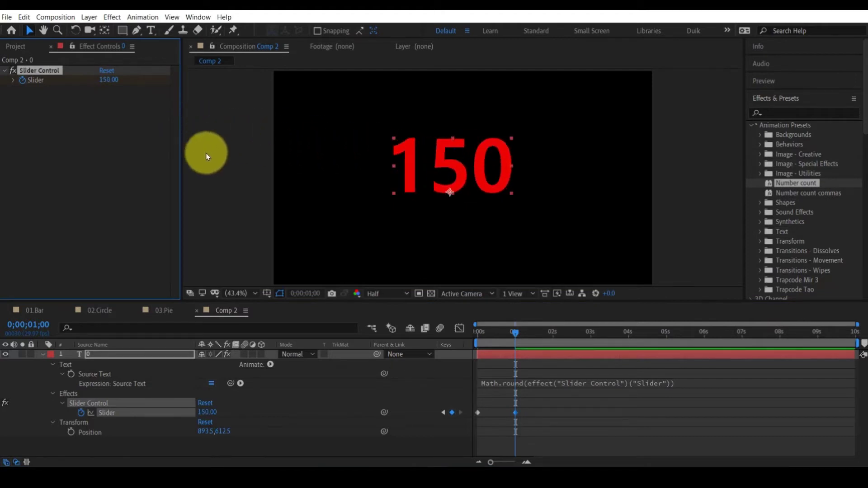
Remove the Source Text expression and the Slider Control effect from the text layer.
alt+click(71, 374)
click(70, 384)
key(Delete)
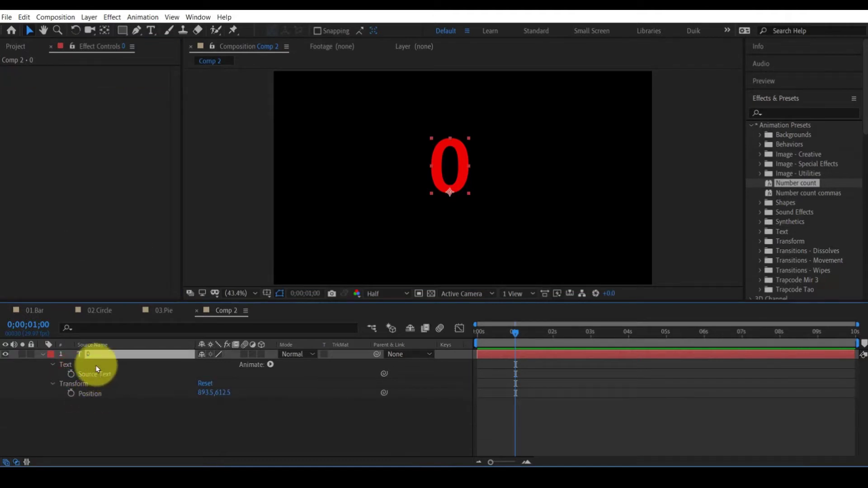
Apply the Number count commas preset to the text layer at 0 seconds and scrub through the count to 0;00;00;20.
drag(515, 334, 445, 329)
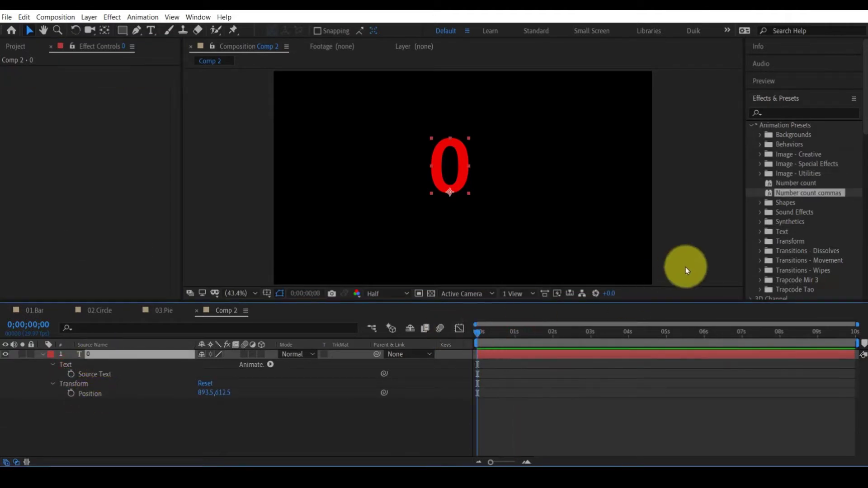
double_click(799, 192)
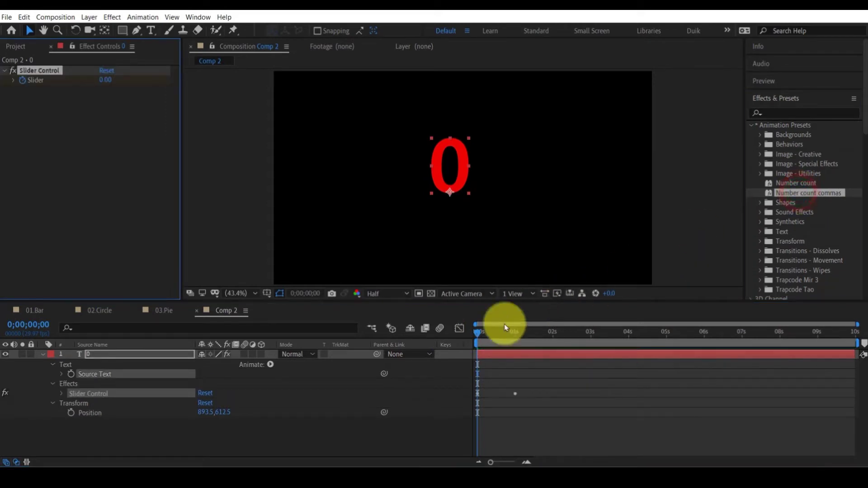
drag(478, 334, 503, 341)
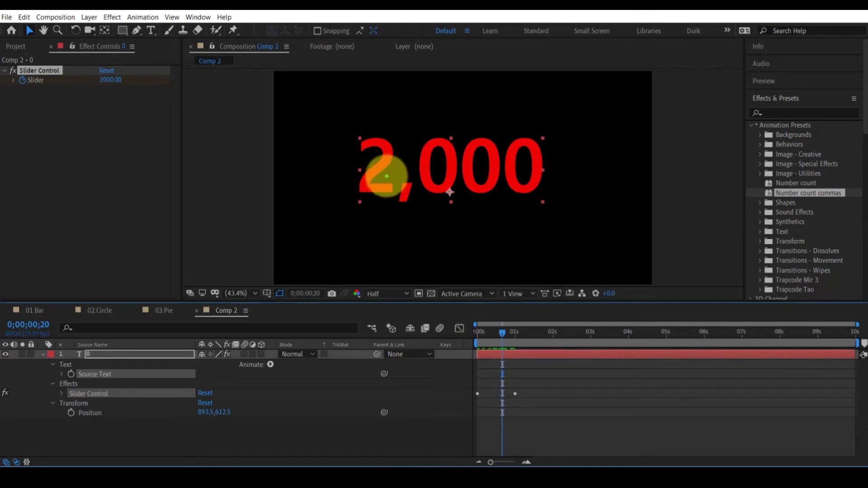
mouse_move(386, 176)
mouse_down()
mouse_move(441, 223)
mouse_move(379, 187)
mouse_move(431, 198)
mouse_move(412, 213)
mouse_up()
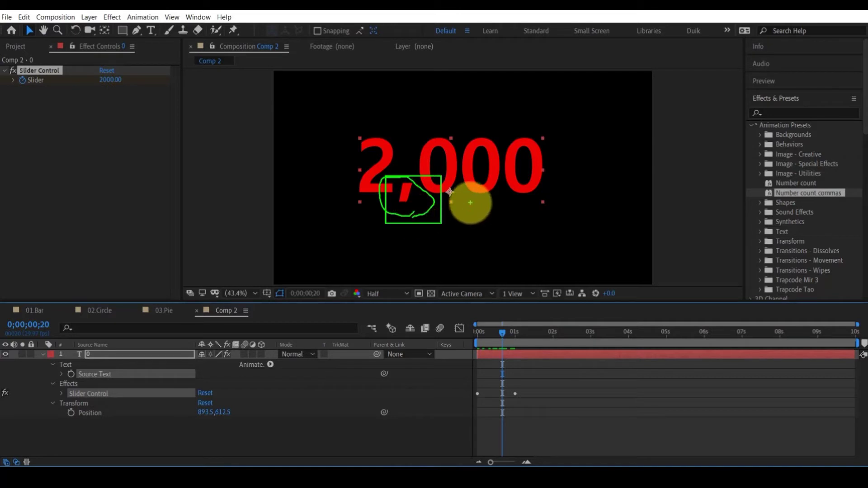
key(Escape)
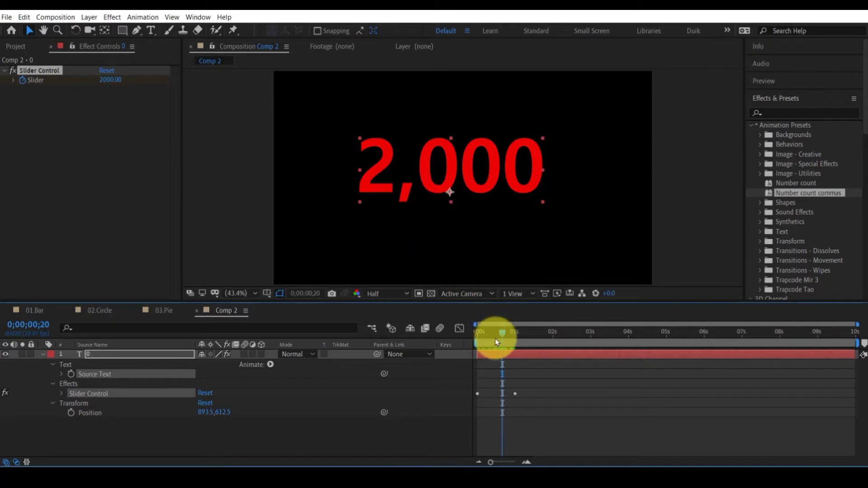
click(539, 369)
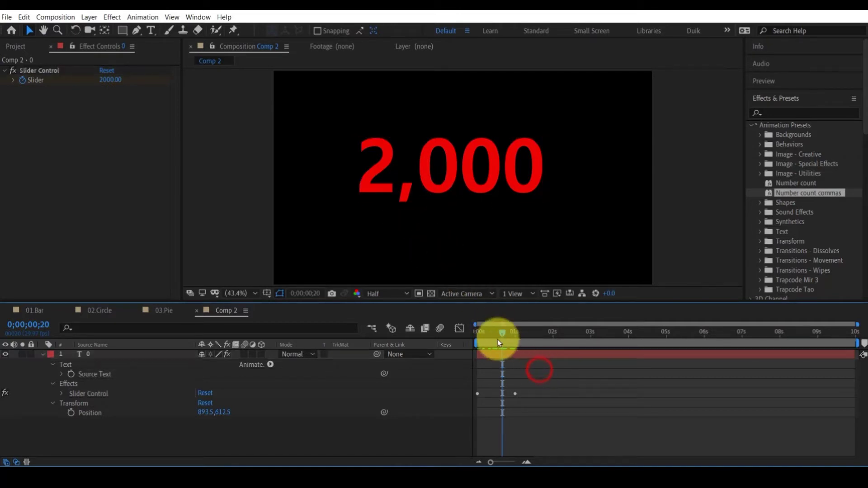
mouse_move(503, 335)
mouse_down()
mouse_move(479, 337)
mouse_move(509, 338)
mouse_move(495, 337)
mouse_move(502, 340)
mouse_up()
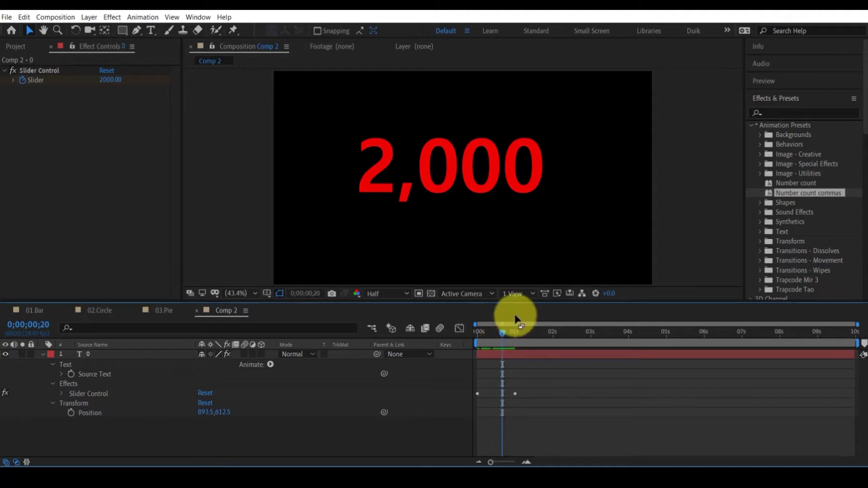
Delete the text layer from Comp 2 and open the 01.Bar composition.
click(185, 355)
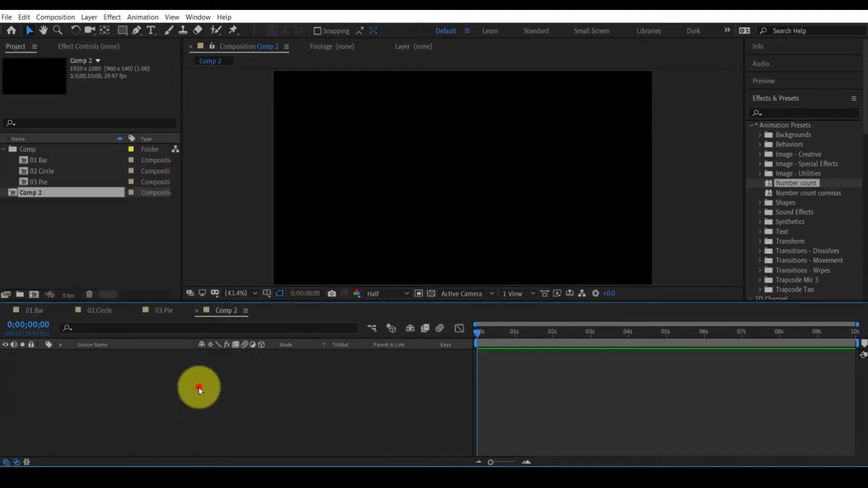
click(36, 160)
double_click(38, 161)
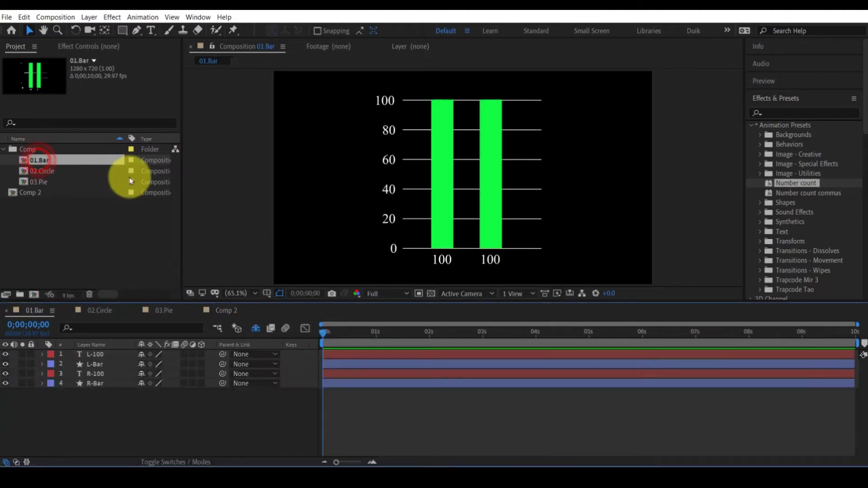
Apply the Number count preset to the L-100 text layer at 0 seconds.
click(96, 356)
click(96, 358)
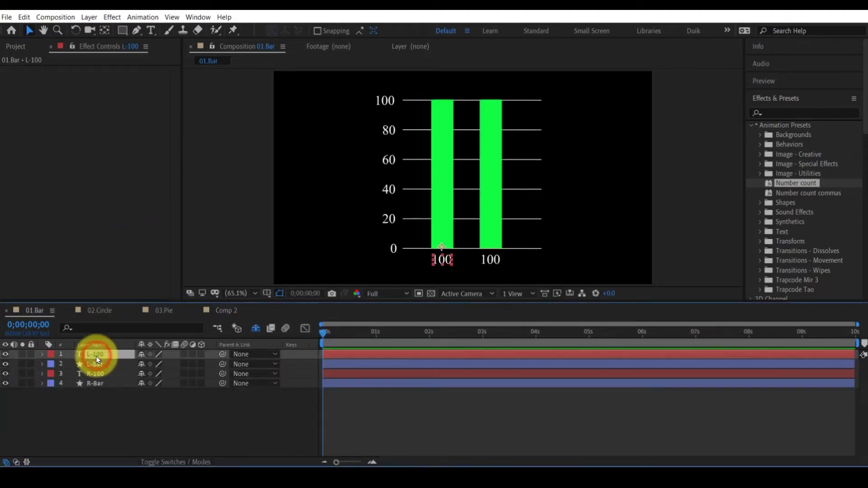
click(788, 183)
double_click(787, 183)
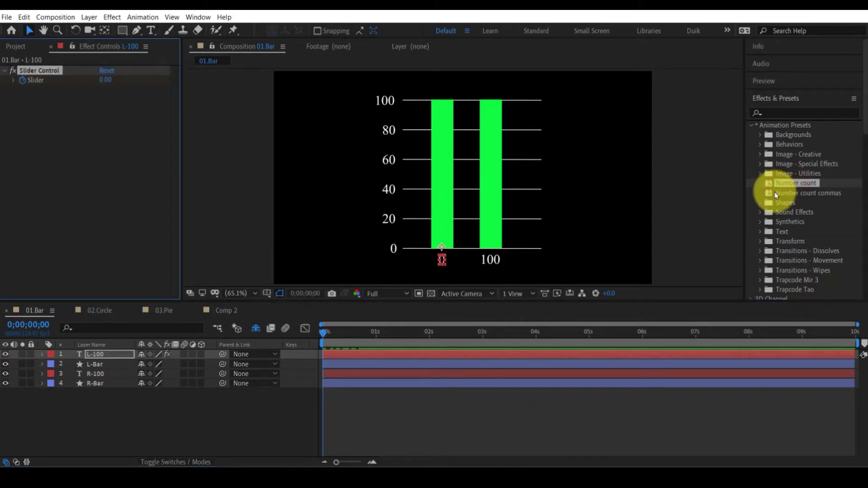
click(394, 415)
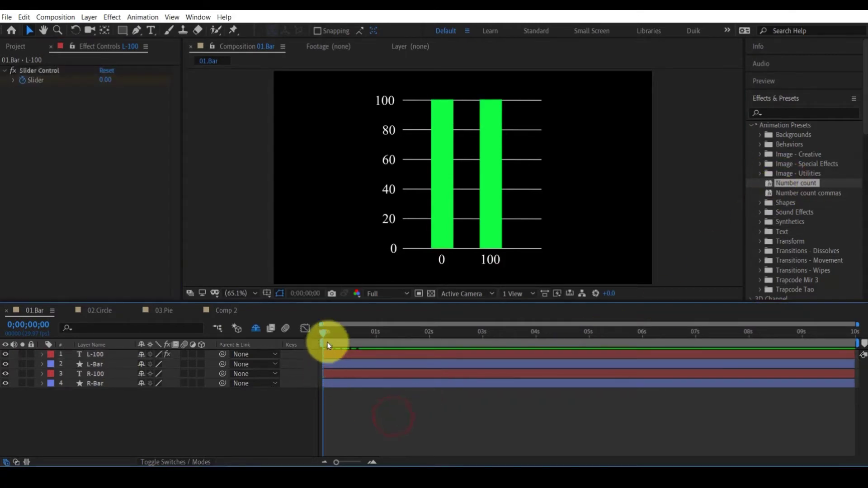
Scrub to 1 second to preview the count and reveal the L-100 layer's Slider keyframes.
drag(323, 335, 378, 346)
click(344, 354)
key(u)
click(169, 422)
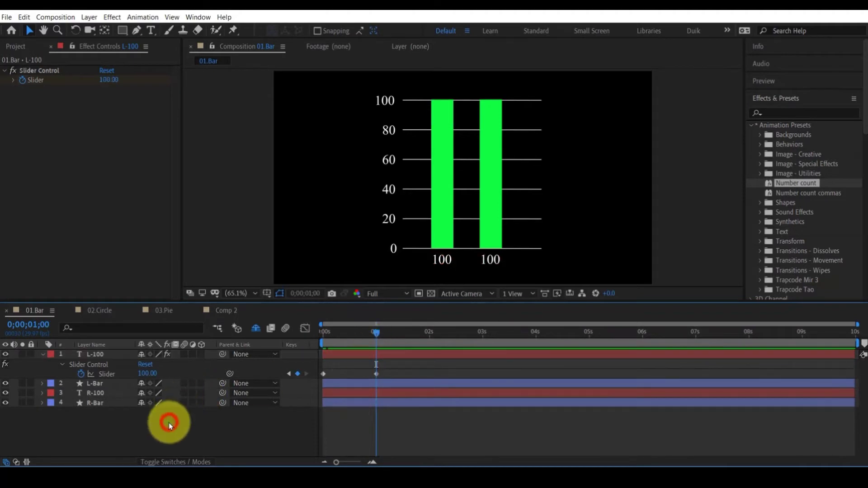
Reveal the L-Bar layer's Scale property and lock the Effect Controls to the L-100 layer.
click(99, 384)
key(s)
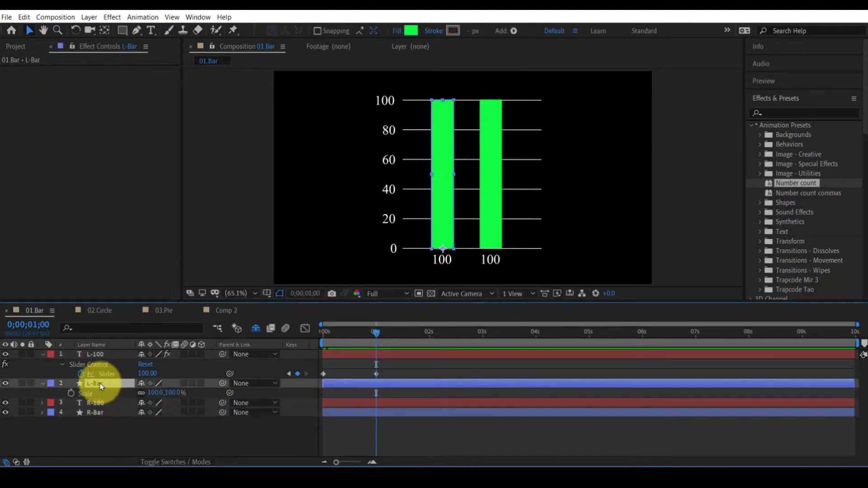
click(96, 355)
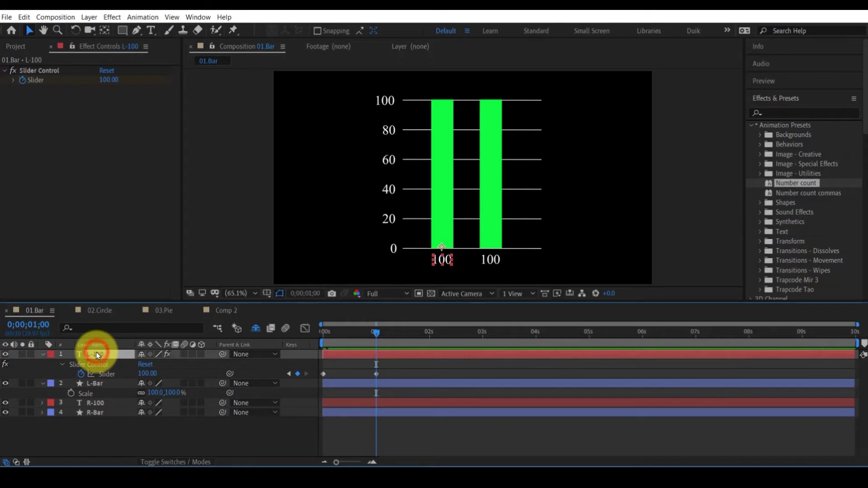
click(73, 46)
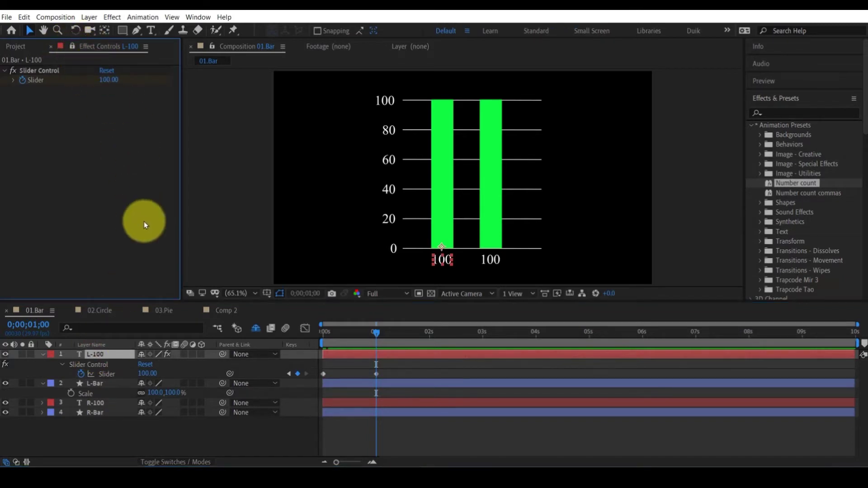
Link the L-Bar layer's Scale to the L-100 layer's Slider, expand the expression field, and preview the bar growing.
click(94, 392)
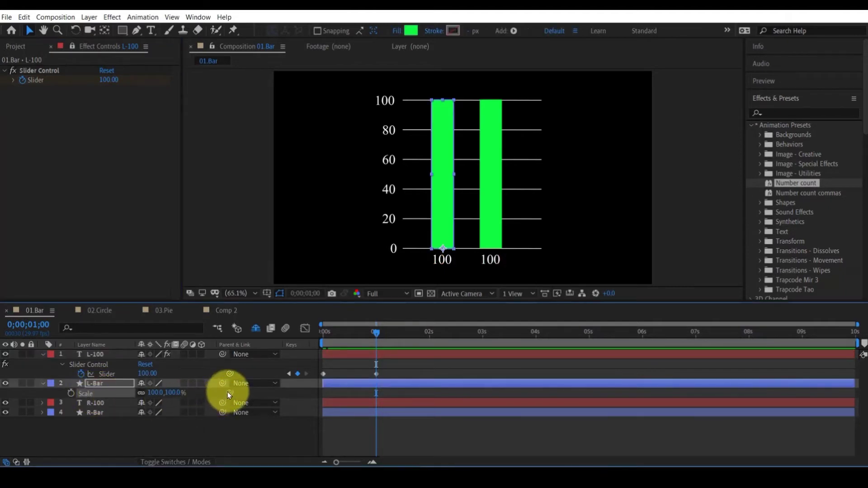
drag(230, 392, 42, 85)
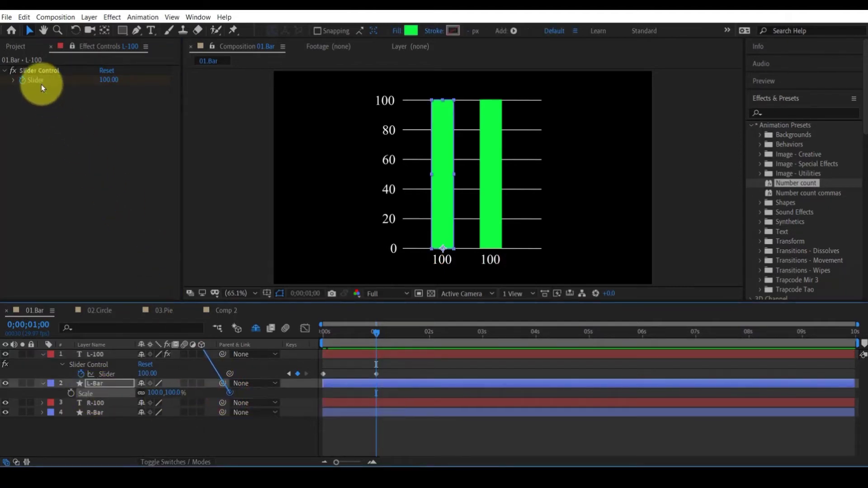
click(229, 435)
click(62, 392)
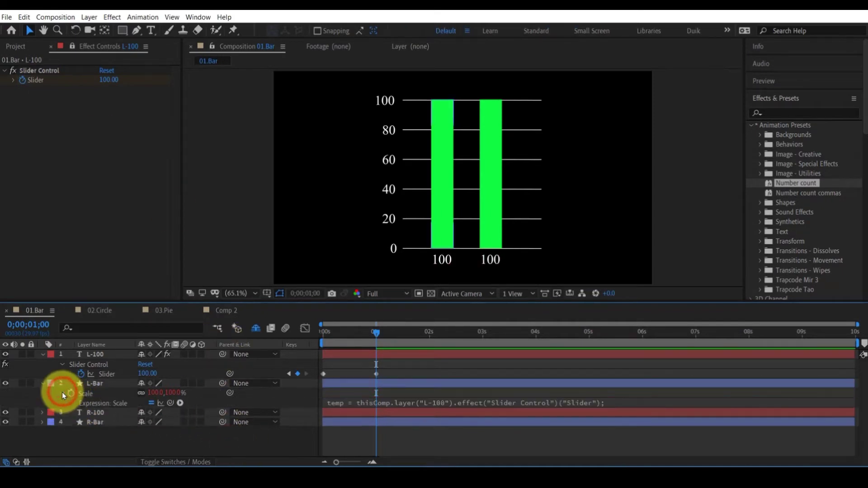
drag(406, 409, 408, 428)
drag(373, 339, 370, 362)
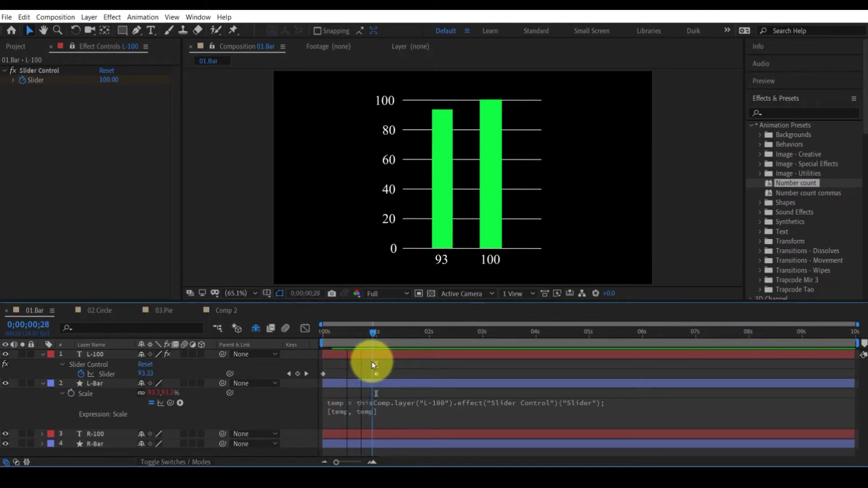
Change the second line of the L-Bar Scale expression to [100, temp] so only the height follows the slider.
click(331, 409)
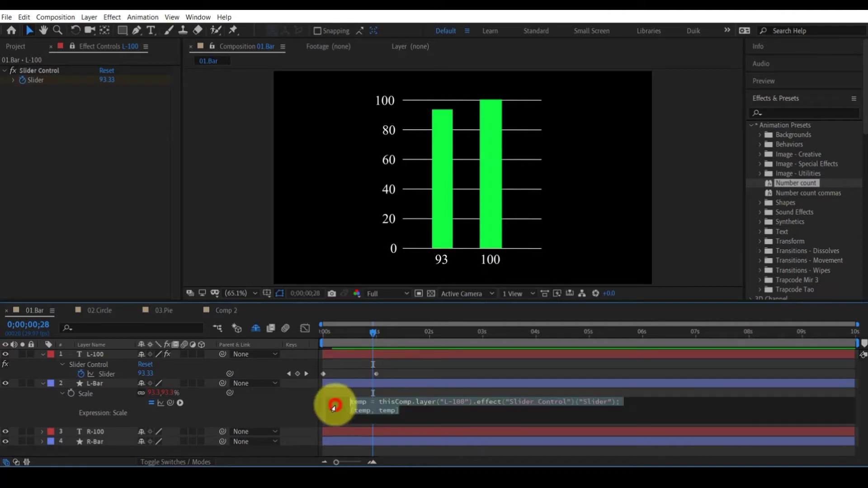
click(361, 410)
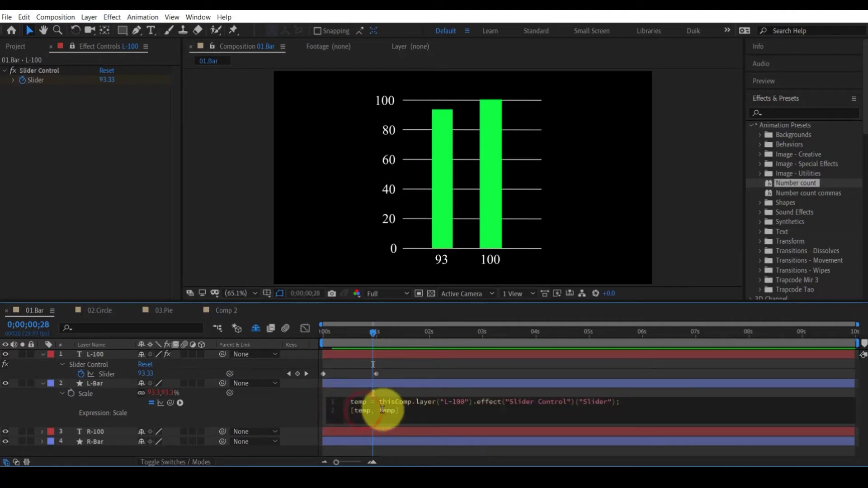
click(383, 410)
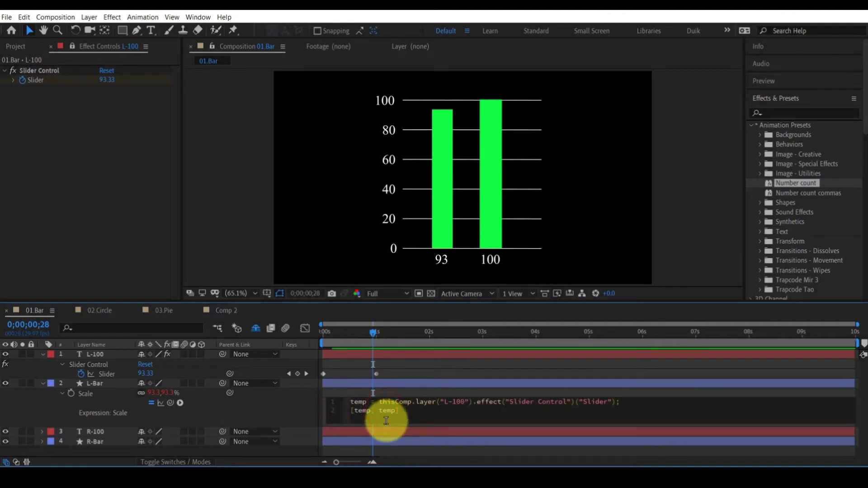
click(368, 412)
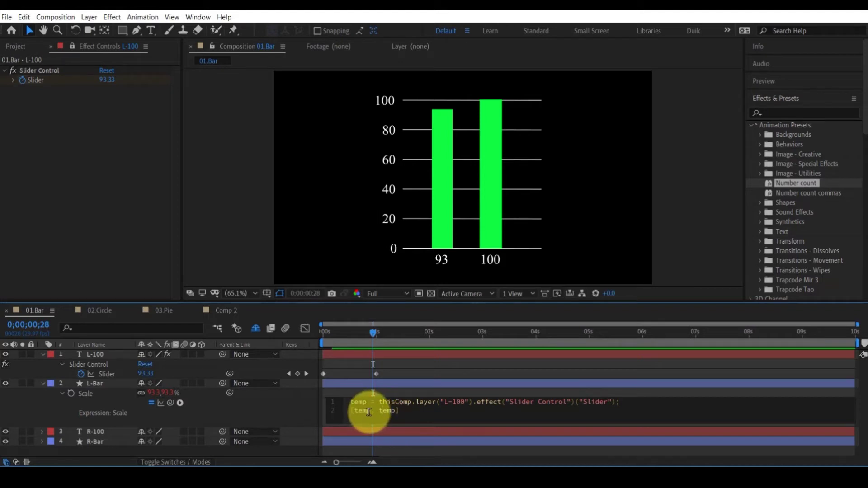
click(369, 412)
key(BackSpace)
key(BackSpace)
key(BackSpace)
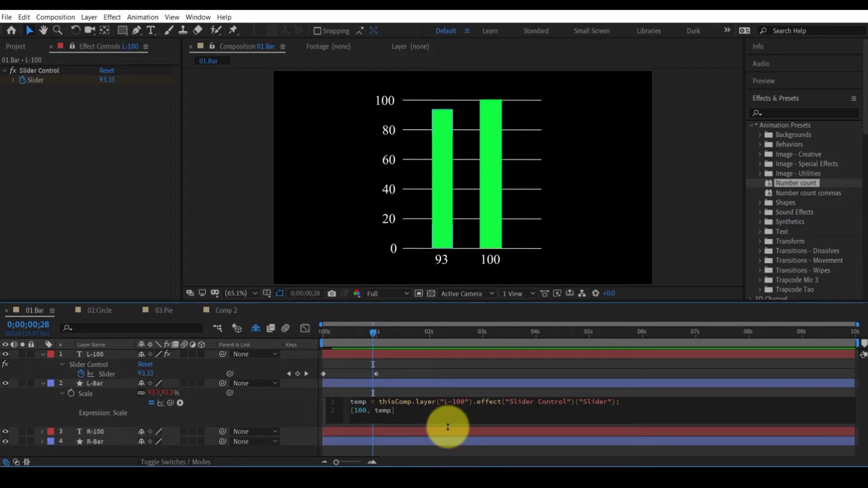
click(291, 407)
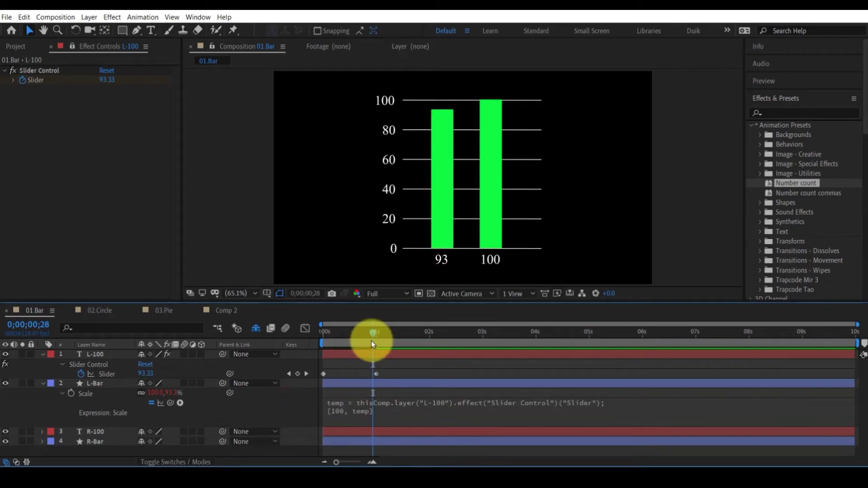
Move the L-100 layer's ending Slider keyframe to about 3 seconds, set its value to 54, and preview the bar.
drag(371, 344, 481, 386)
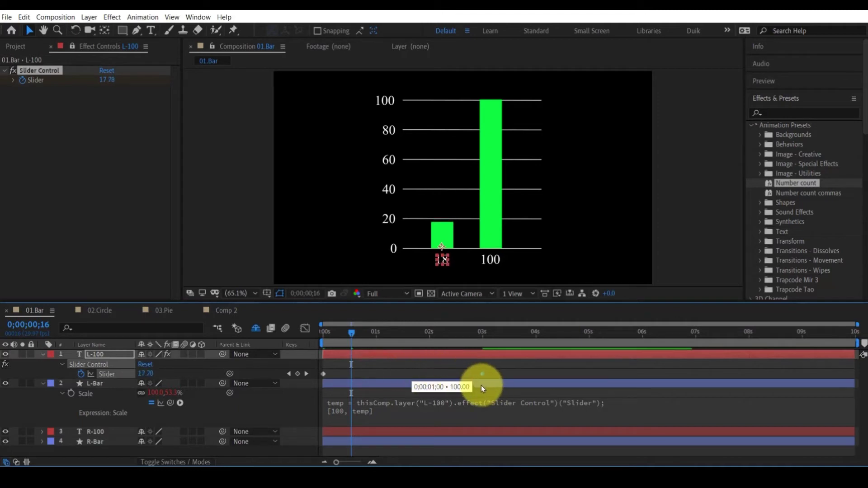
drag(351, 333, 461, 365)
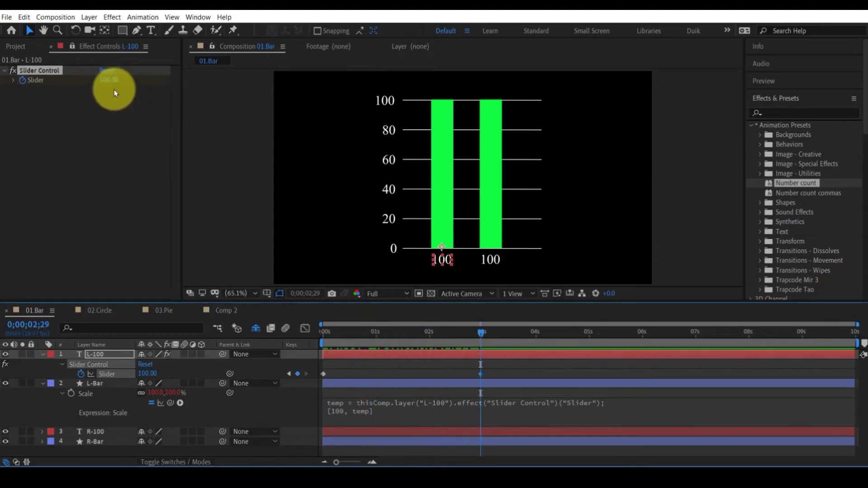
drag(112, 87, 91, 87)
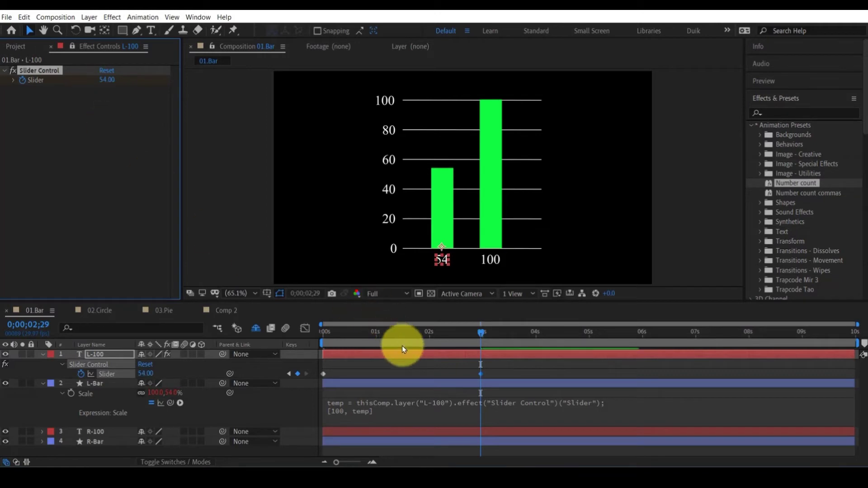
click(422, 361)
drag(467, 334, 522, 374)
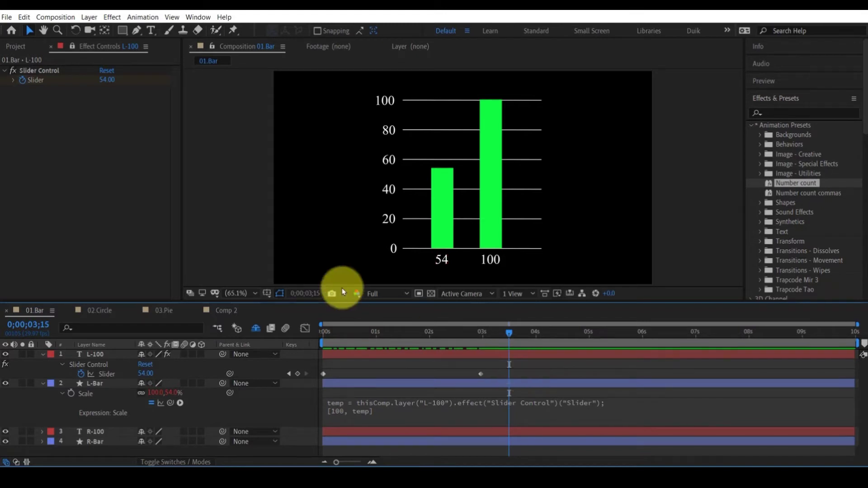
Open the 02.Circle composition and apply the Number count preset to its 100 text layer.
click(17, 48)
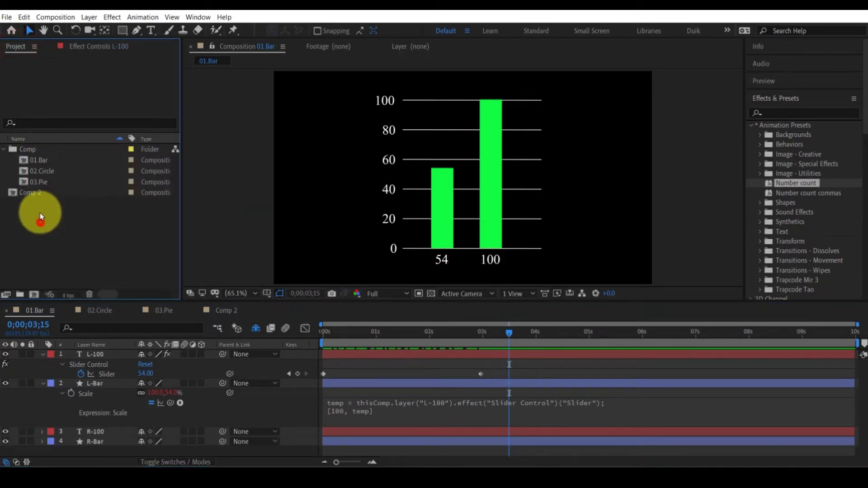
click(25, 171)
double_click(24, 171)
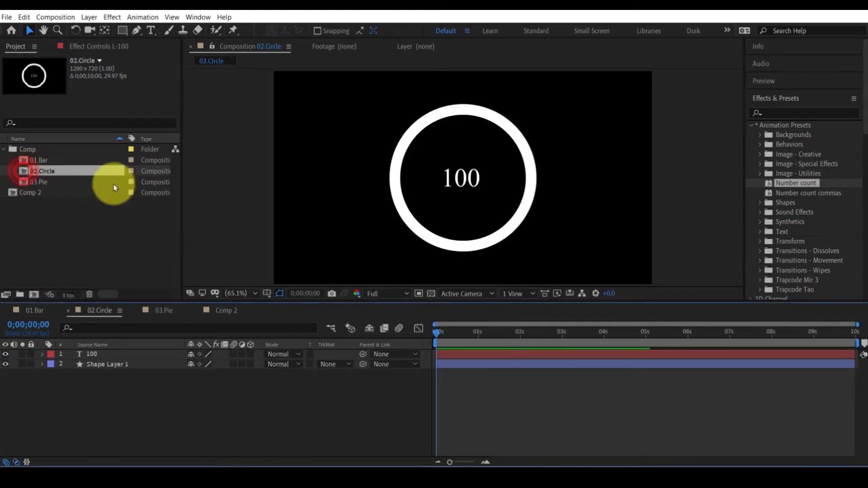
click(102, 354)
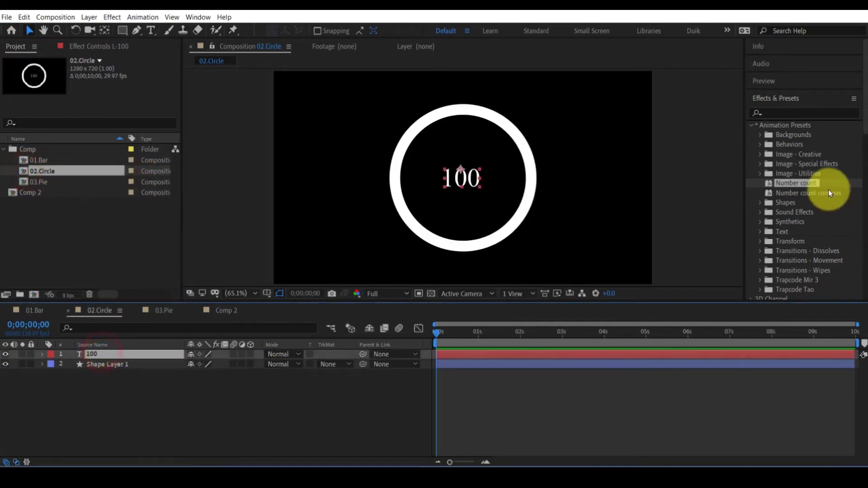
double_click(792, 184)
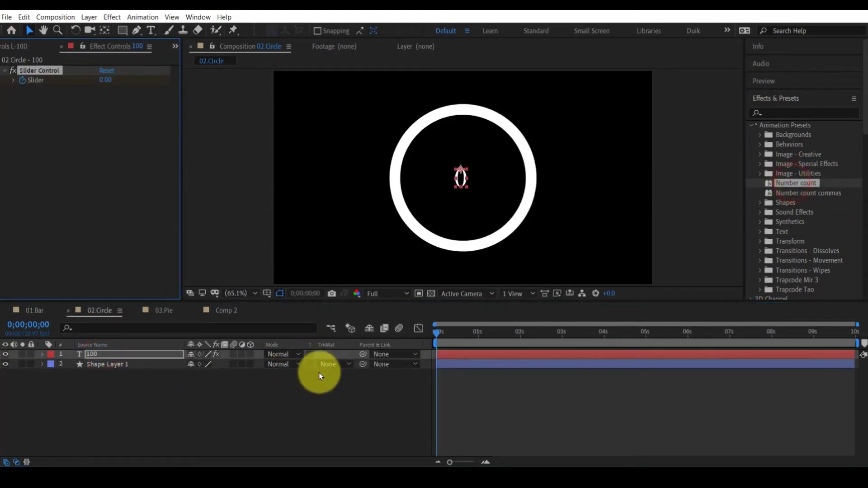
Reveal the 100 layer's Slider keyframes, move the ending one to about 0;00;02;22, and preview the count.
key(u)
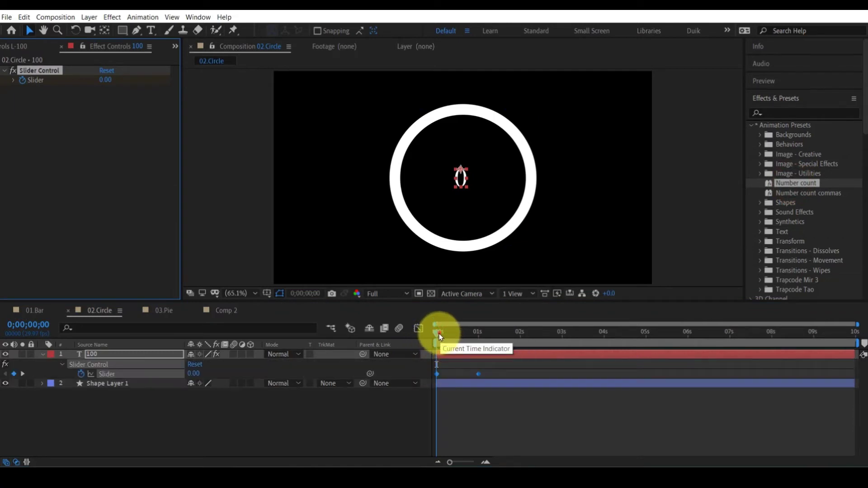
drag(439, 334, 466, 340)
click(506, 376)
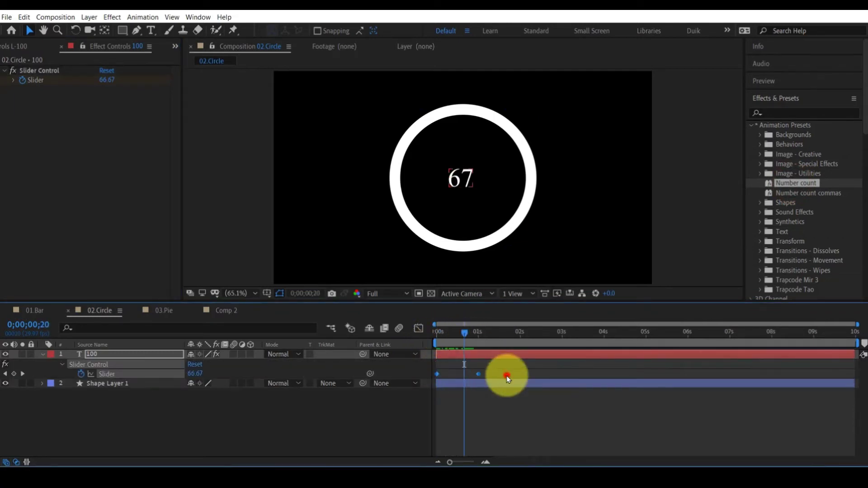
drag(478, 374, 550, 376)
drag(465, 334, 492, 354)
Add Trim Paths to Shape Layer 1 in the circle composition and expand its properties.
click(103, 385)
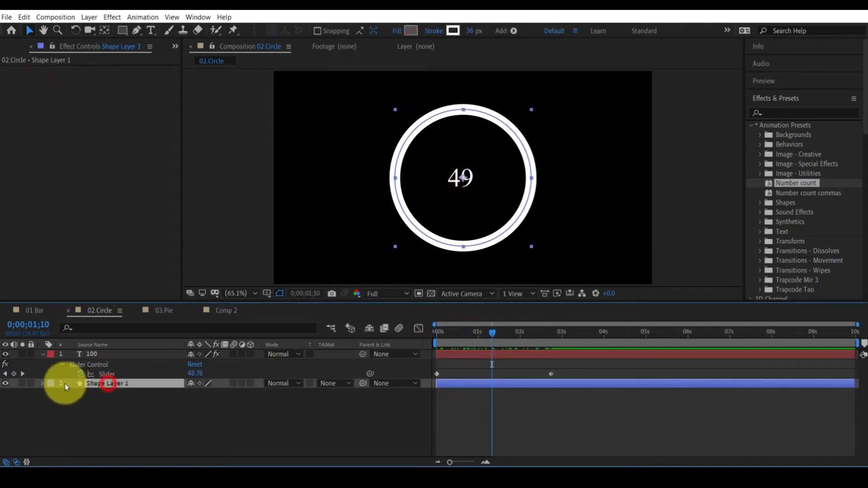
click(42, 383)
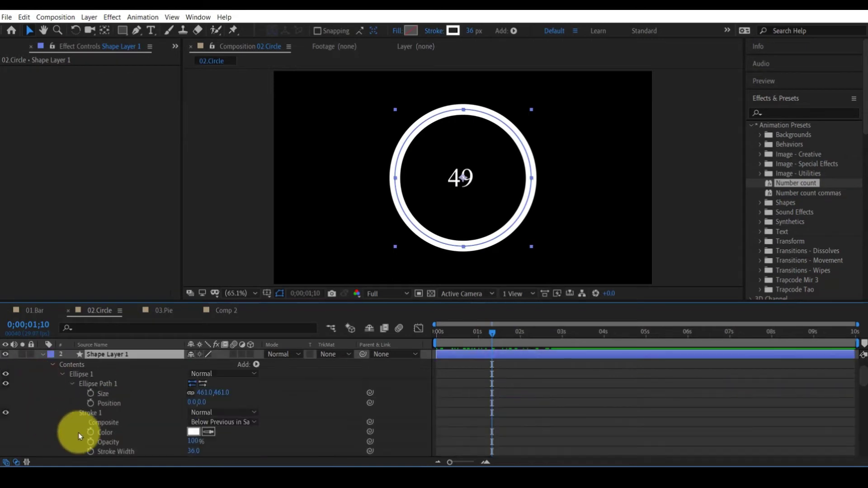
click(104, 422)
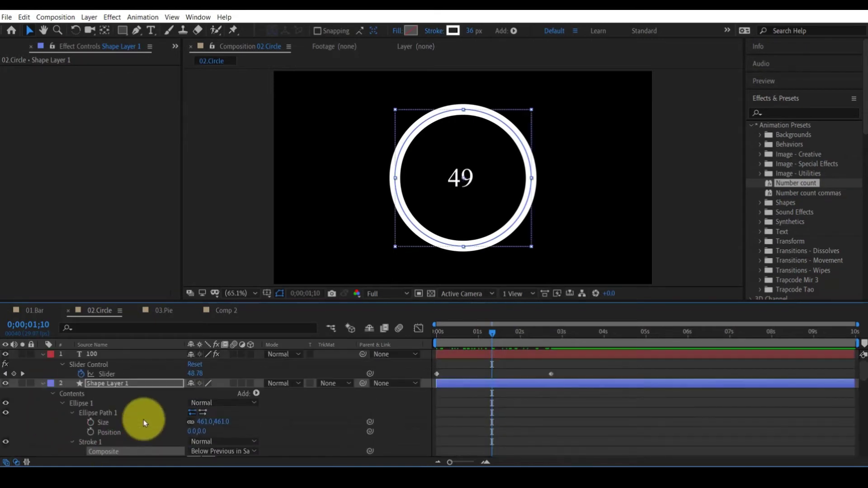
scroll(143, 420, up, 2)
click(255, 393)
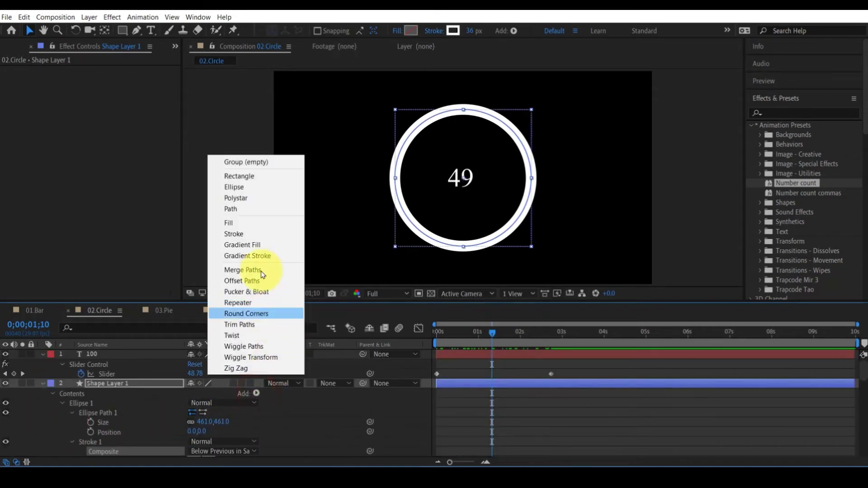
click(248, 326)
scroll(124, 428, down, 2)
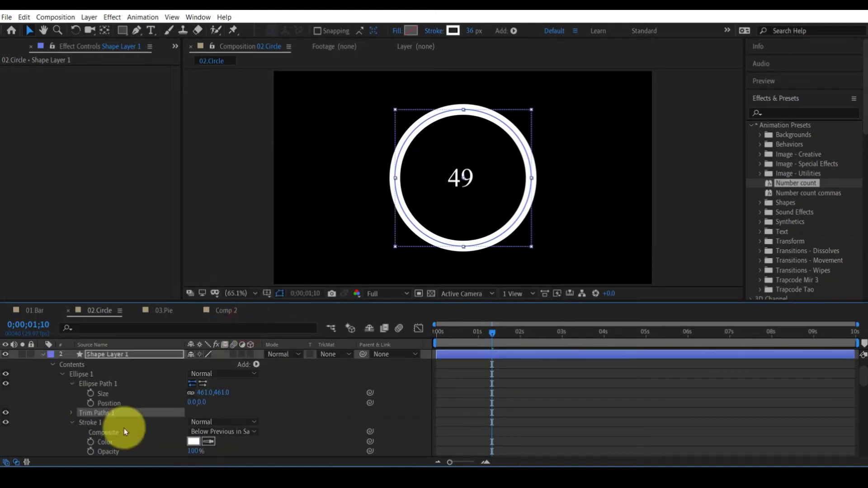
click(70, 413)
Try out different End values on the circle's Trim Paths.
scroll(67, 401, down, 2)
mouse_move(194, 402)
mouse_down()
mouse_move(67, 401)
mouse_move(217, 408)
mouse_up()
scroll(131, 413, up, 5)
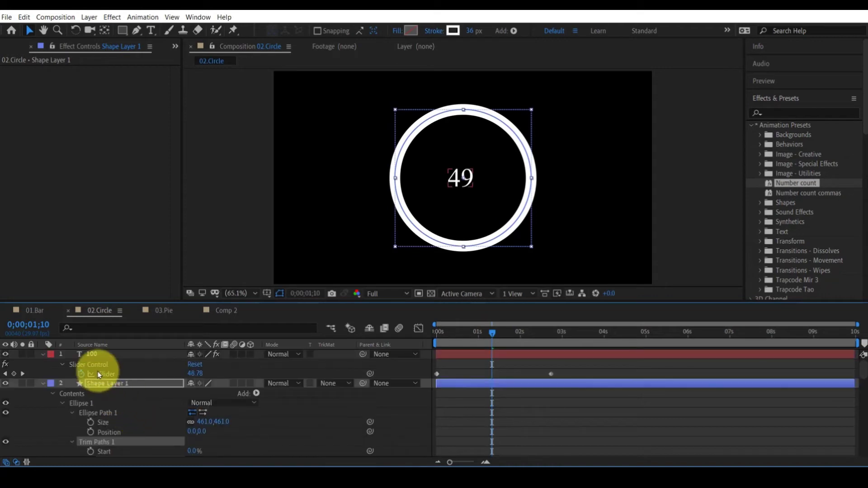
Lock the Effect Controls to the 100 layer and link the circle's Trim Paths End to its Slider.
click(104, 374)
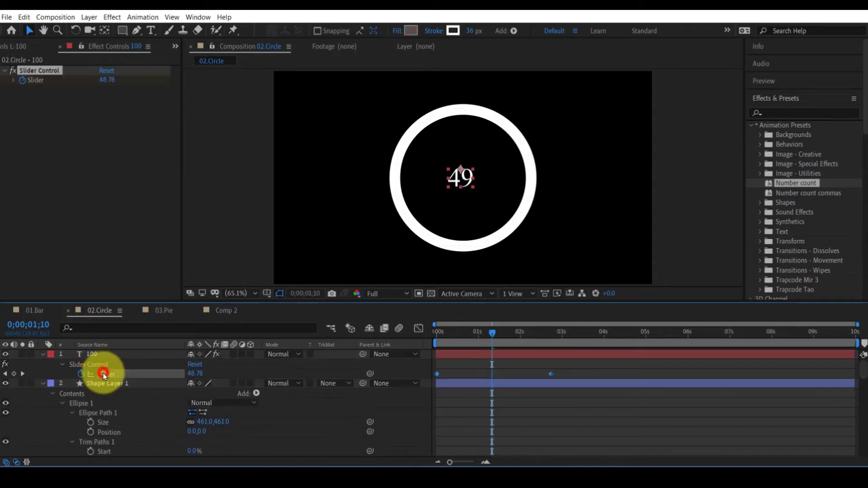
click(79, 48)
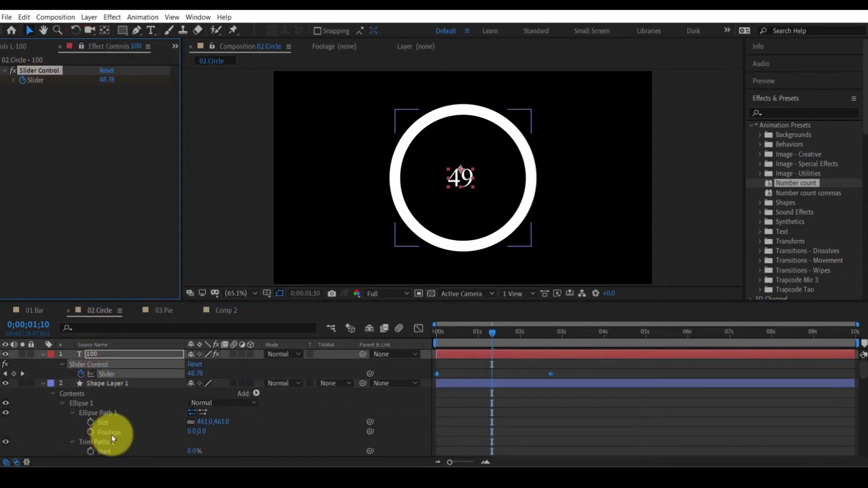
scroll(112, 438, down, 3)
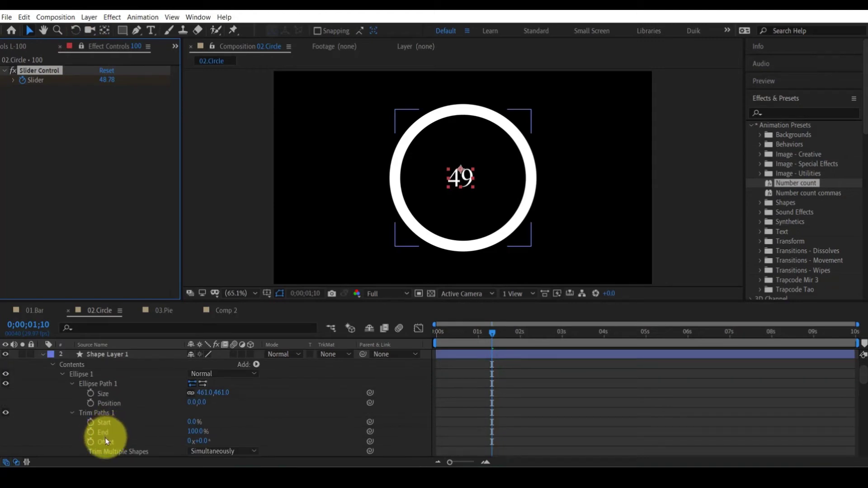
click(104, 432)
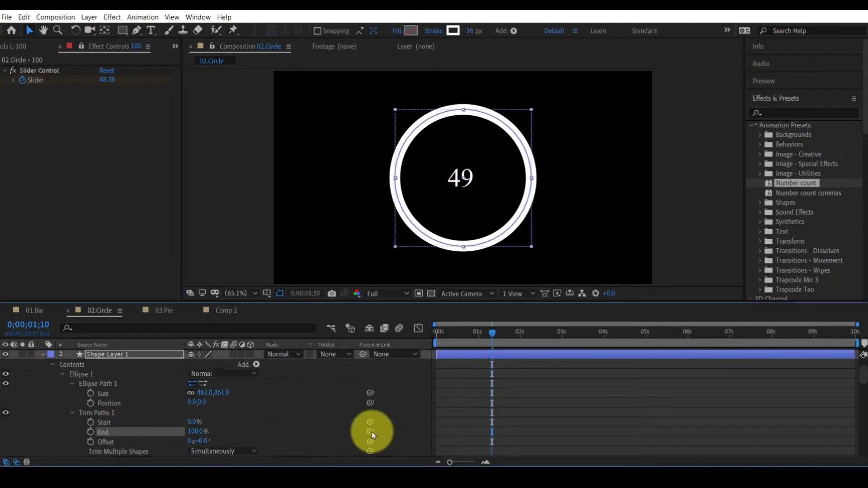
mouse_move(371, 433)
mouse_down()
mouse_move(147, 164)
mouse_move(42, 77)
mouse_up()
click(513, 405)
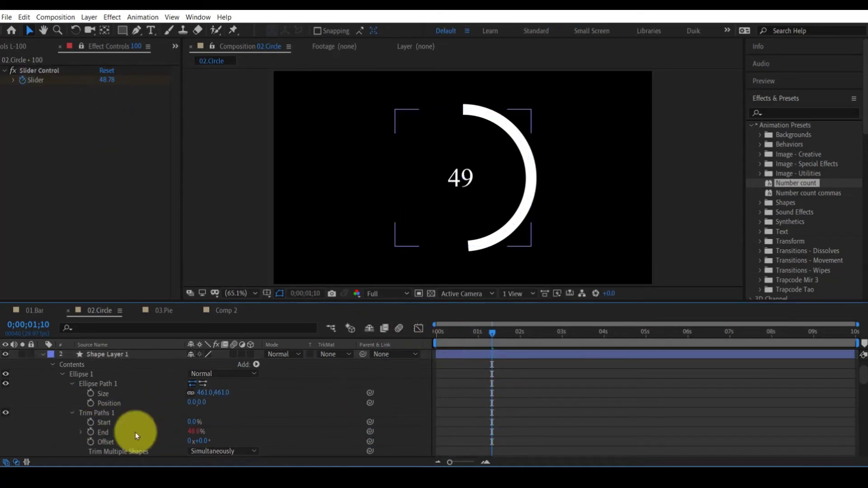
Expand the Trim Paths End property and examine its expression linking to the 100 layer's Slider.
click(81, 433)
scroll(310, 395, down, 2)
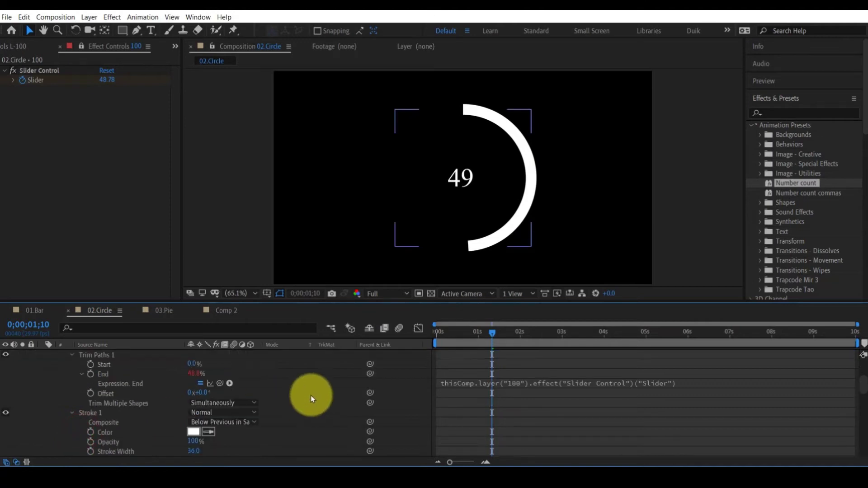
click(457, 388)
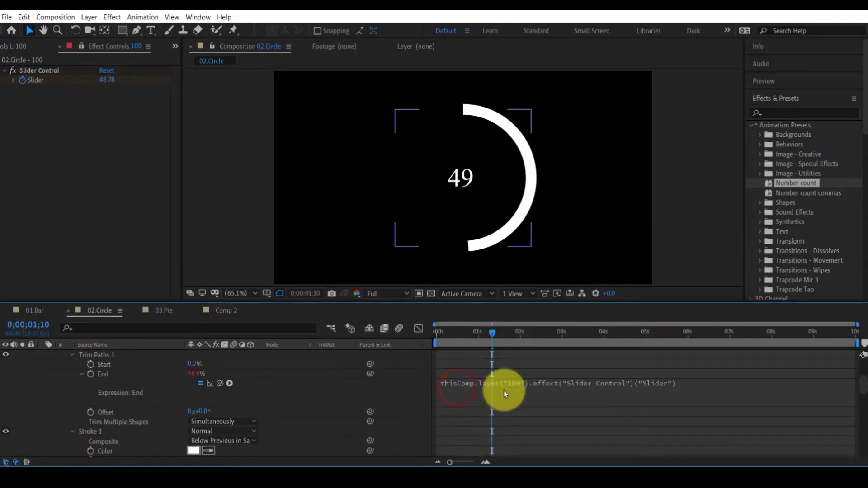
click(497, 350)
Preview the circle up to the ending Slider keyframe at 0;00;02;22 and set that keyframe's value to 70.
drag(492, 331, 552, 380)
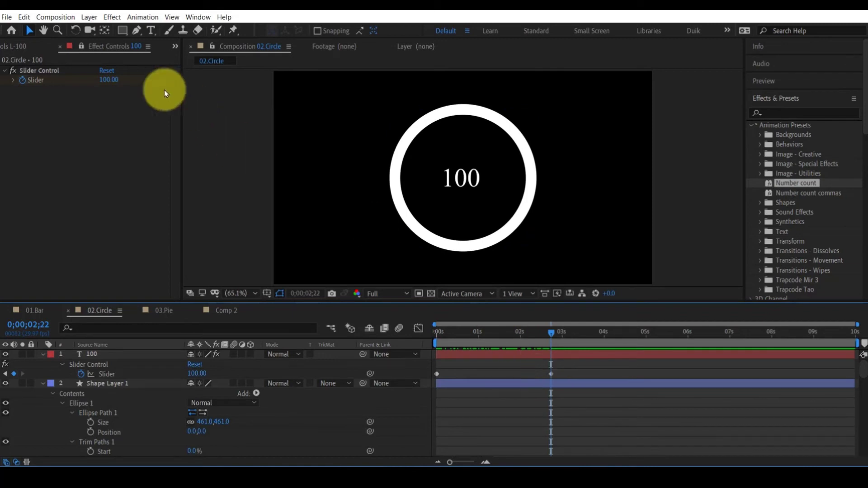
drag(107, 80, 122, 102)
click(478, 417)
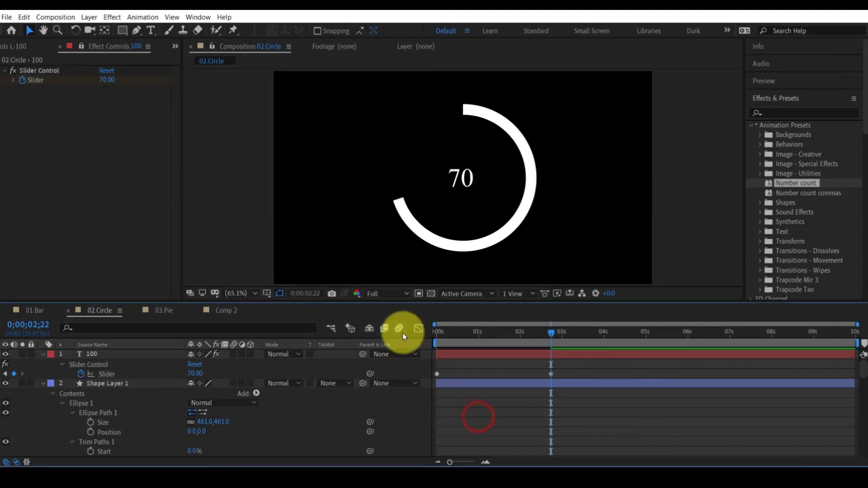
Open the 03.Pie composition and apply the Number count preset to its 100 text layer.
click(17, 47)
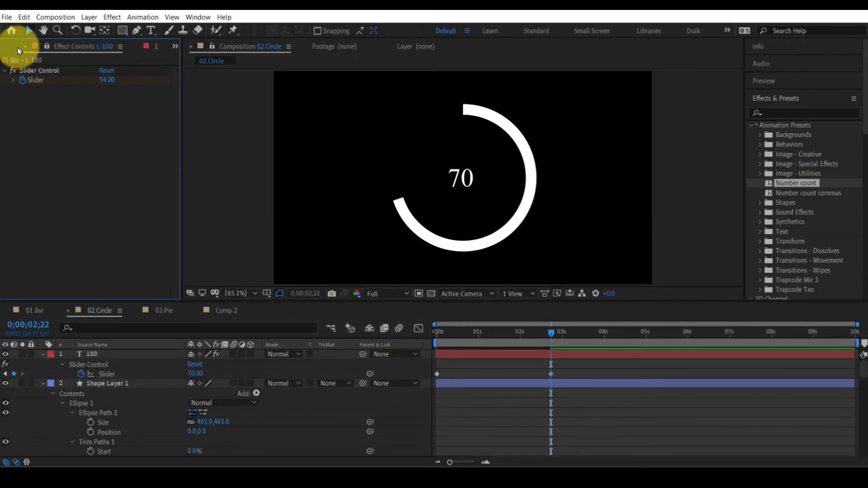
click(5, 46)
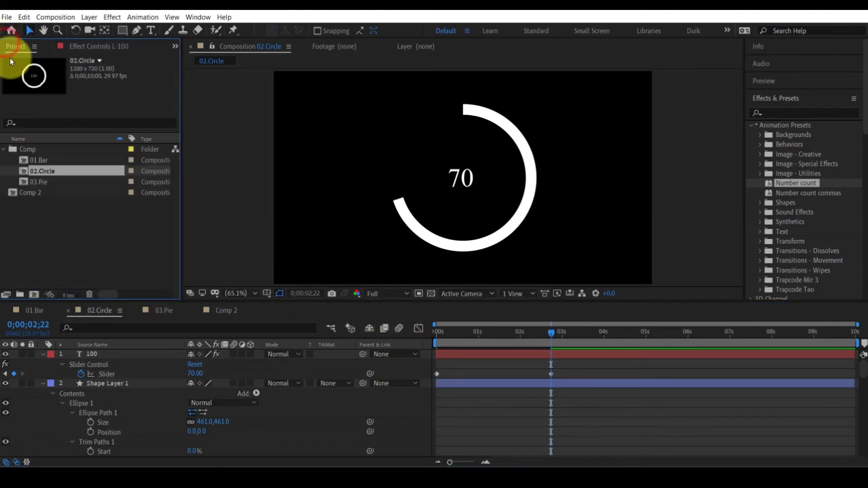
click(40, 182)
double_click(33, 183)
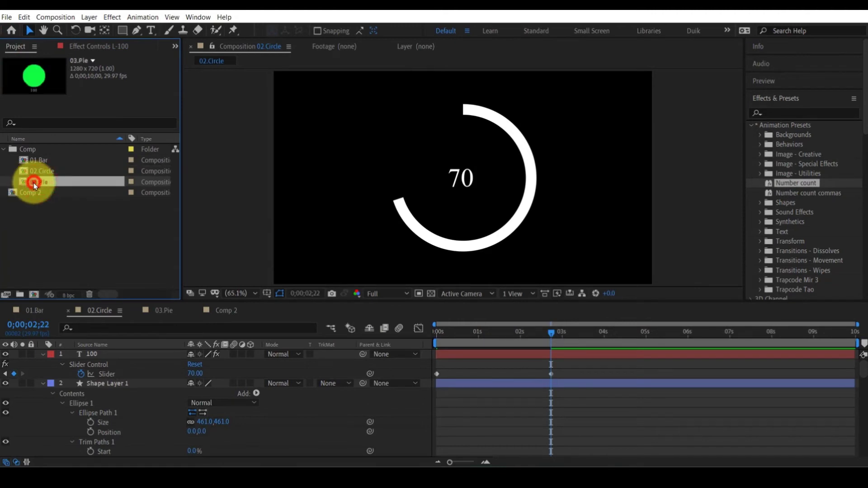
click(515, 331)
key(space)
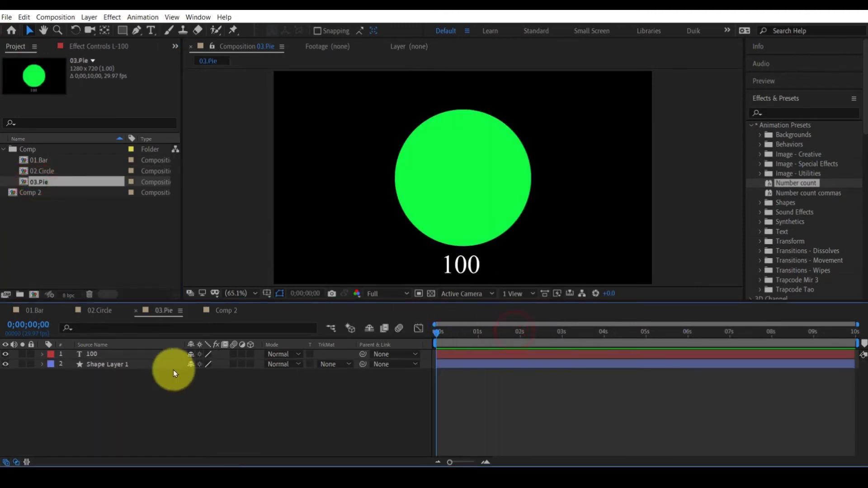
click(109, 353)
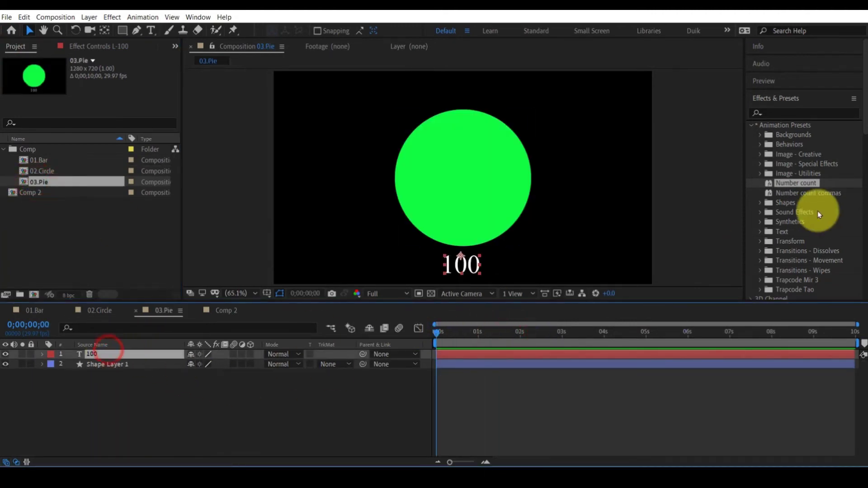
double_click(799, 184)
Reveal the pie text layer's Slider keyframes, move the ending one to about 3 seconds, and preview the count.
click(93, 353)
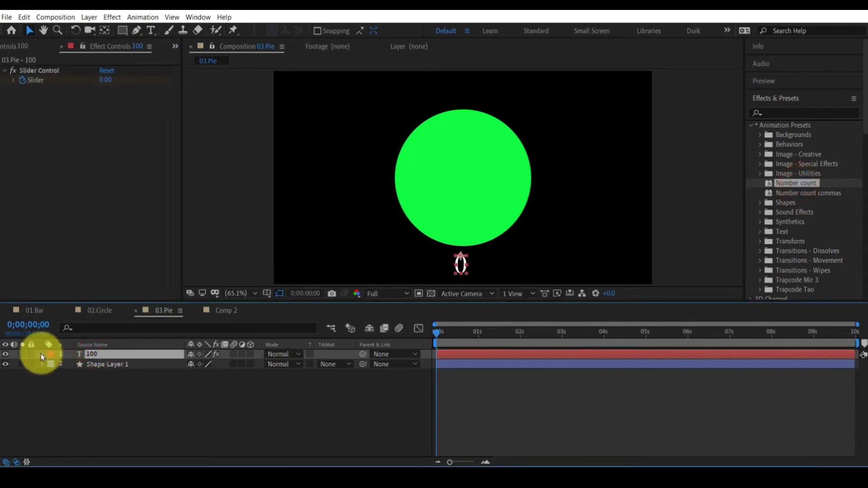
key(u)
click(489, 391)
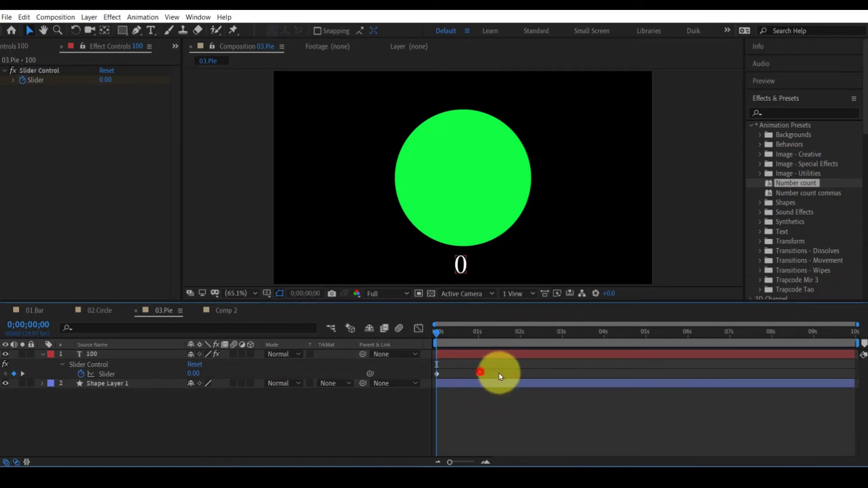
drag(480, 373, 559, 375)
click(438, 331)
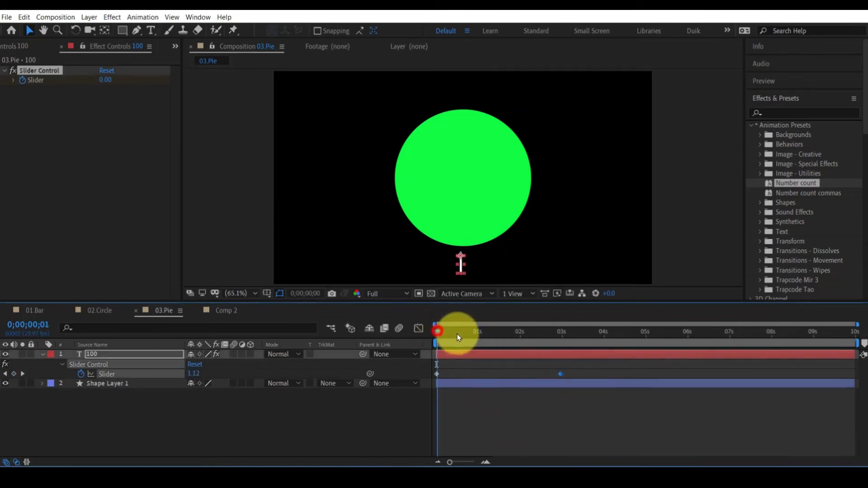
drag(458, 337, 510, 337)
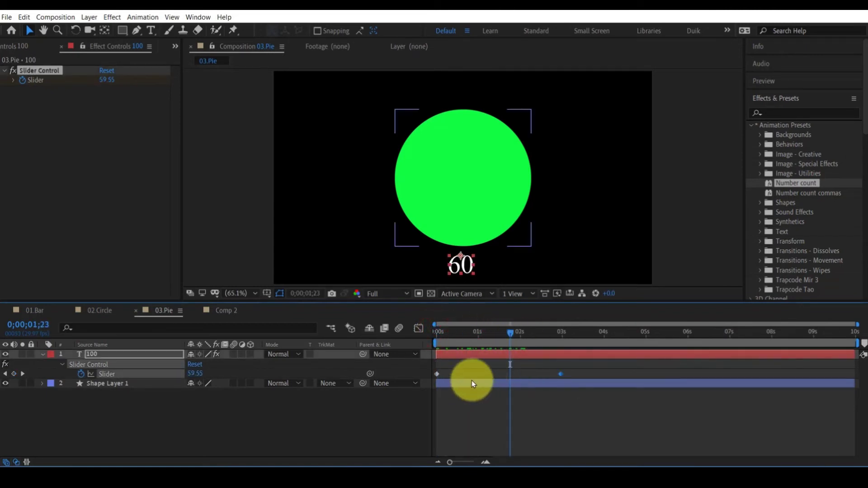
Select Shape Layer 1 and search the effects and presets for "radial".
click(471, 383)
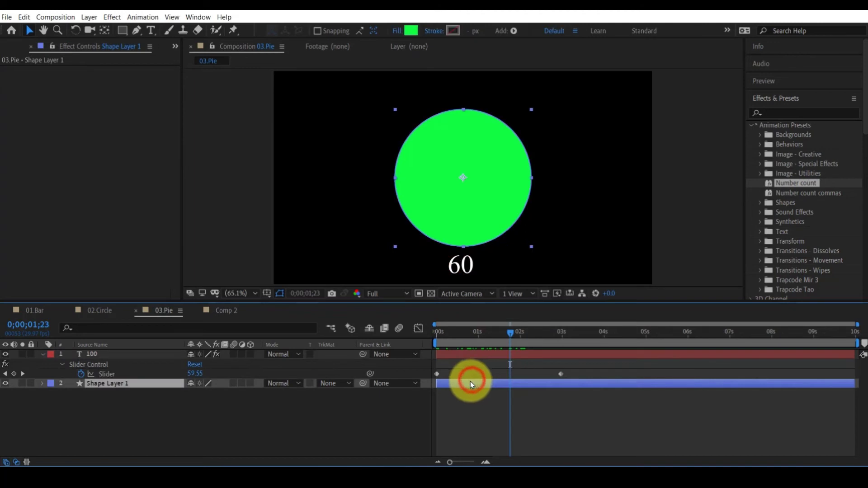
click(781, 113)
text(p)
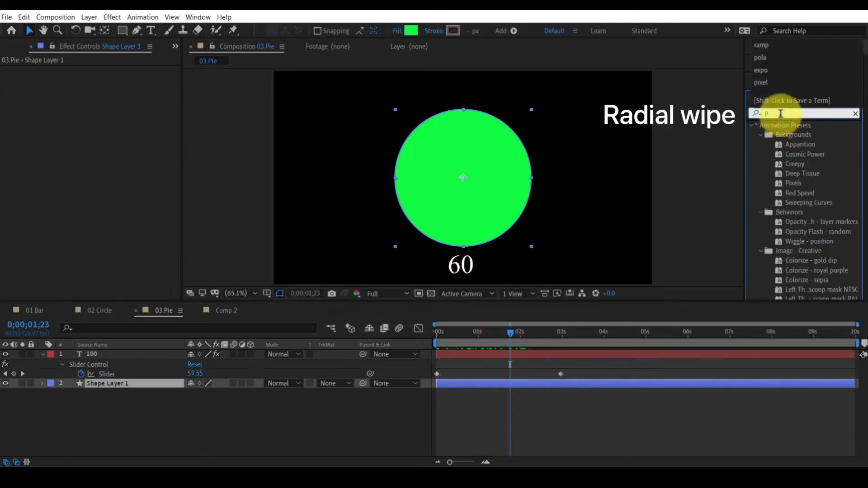
key(BackSpace)
text(radi)
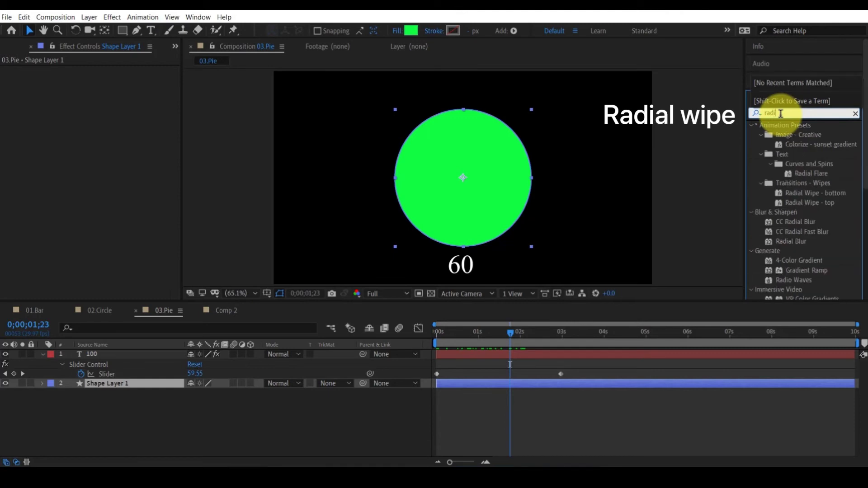
text(al)
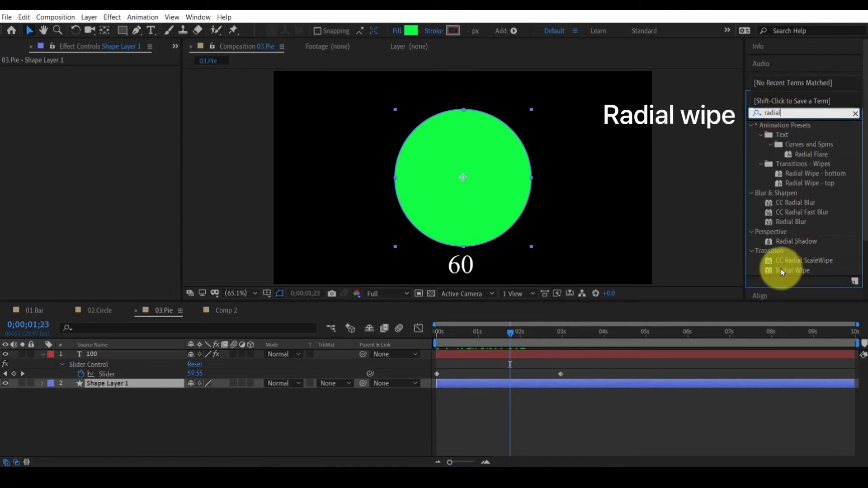
Try the Radial Wipe effect on Shape Layer 1 with Transition Completion at 37%, and delete the effect.
click(796, 270)
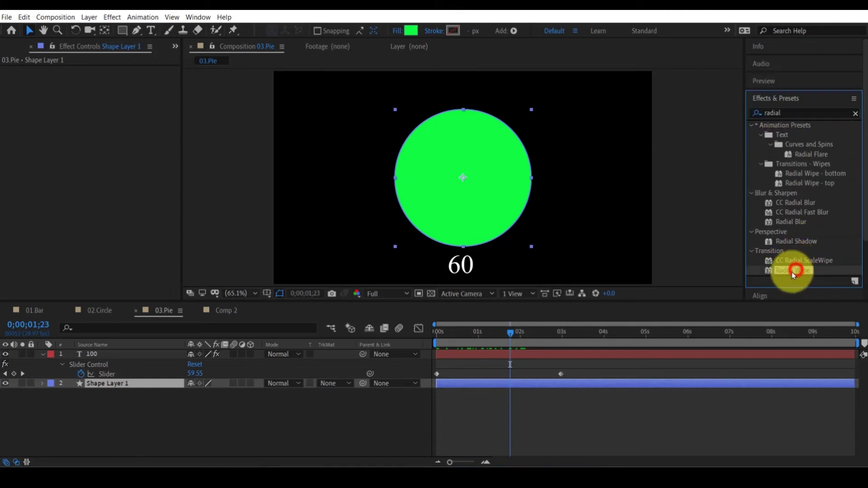
double_click(782, 271)
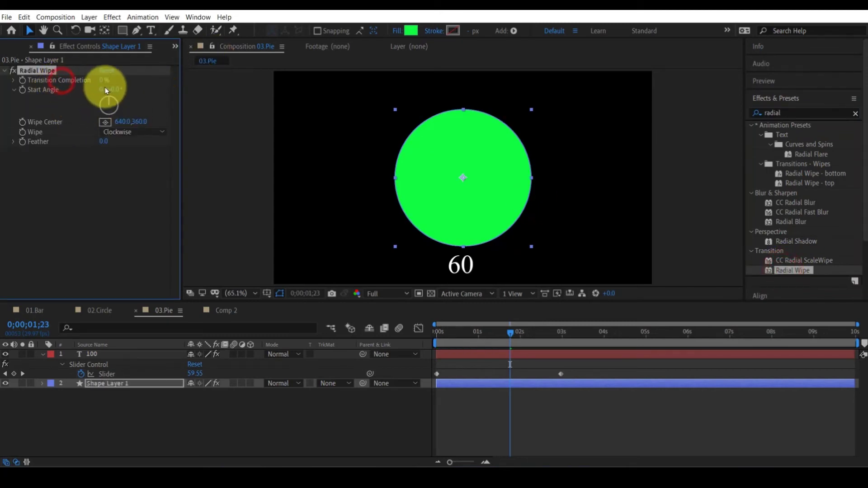
mouse_move(105, 80)
mouse_down()
mouse_move(180, 91)
mouse_move(88, 91)
mouse_move(117, 95)
mouse_move(110, 93)
mouse_up()
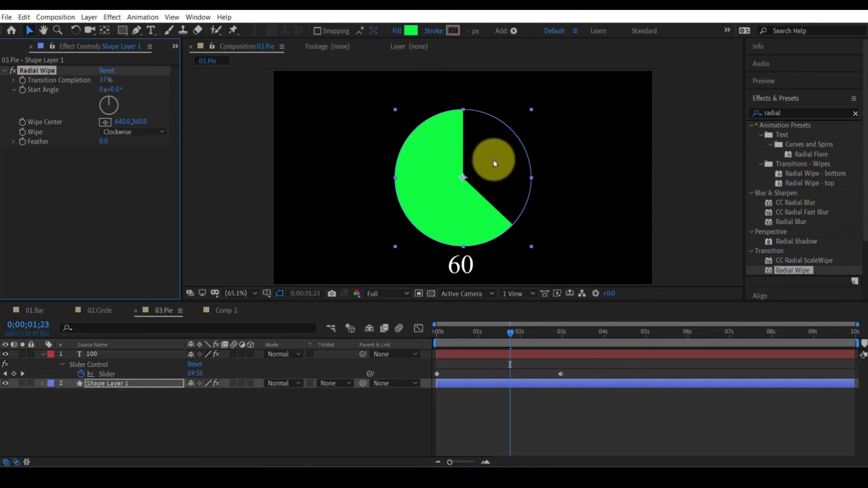
mouse_move(510, 110)
mouse_down()
mouse_move(554, 153)
mouse_move(560, 210)
mouse_move(553, 201)
mouse_move(592, 200)
mouse_up()
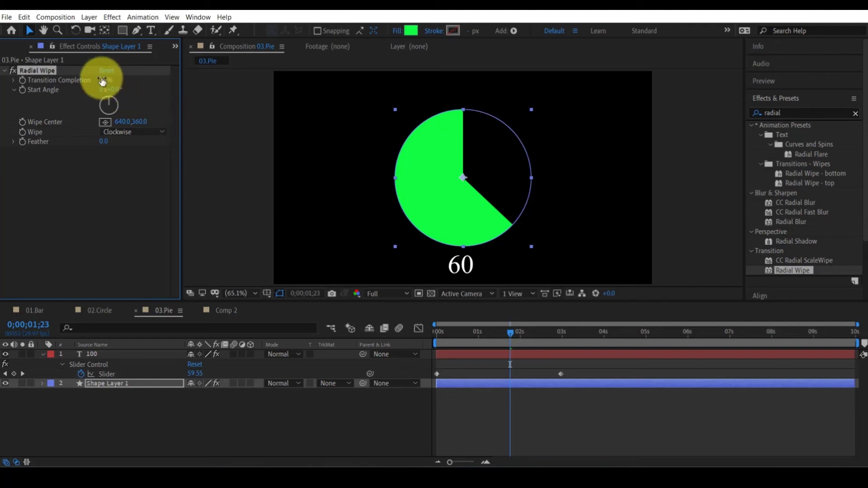
drag(102, 82, 72, 77)
click(41, 68)
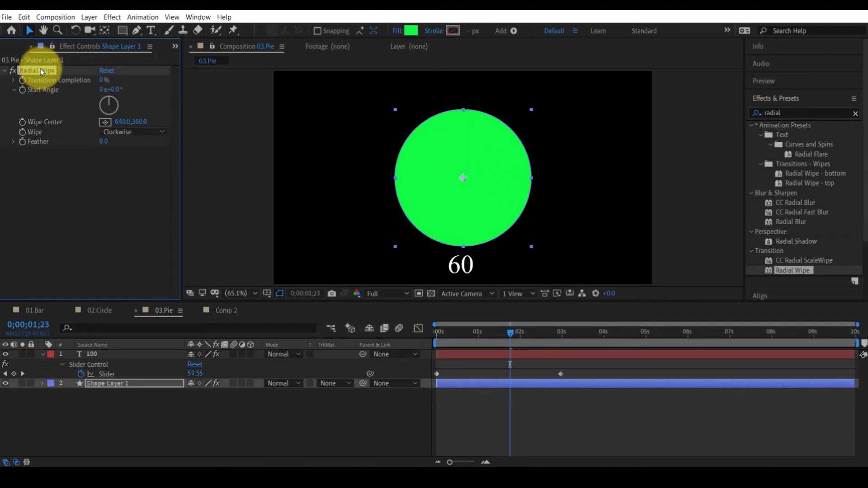
key(Delete)
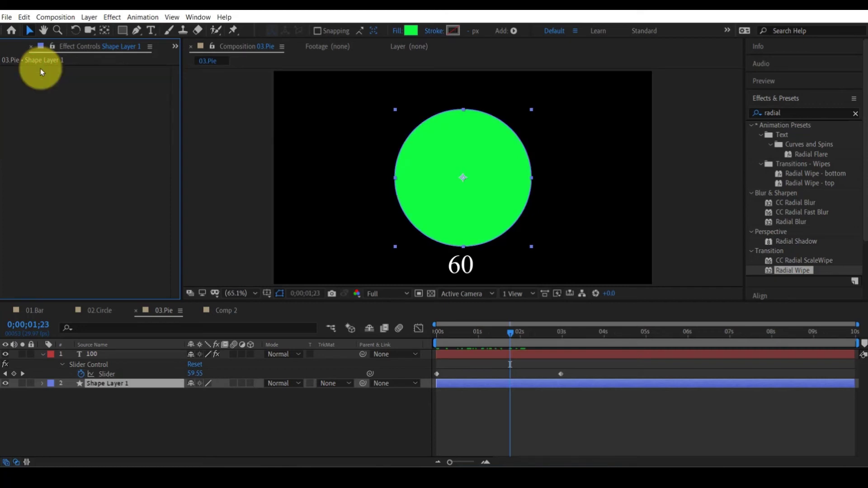
Duplicate Shape Layer 1 and rename the copy "matte".
click(95, 400)
click(108, 388)
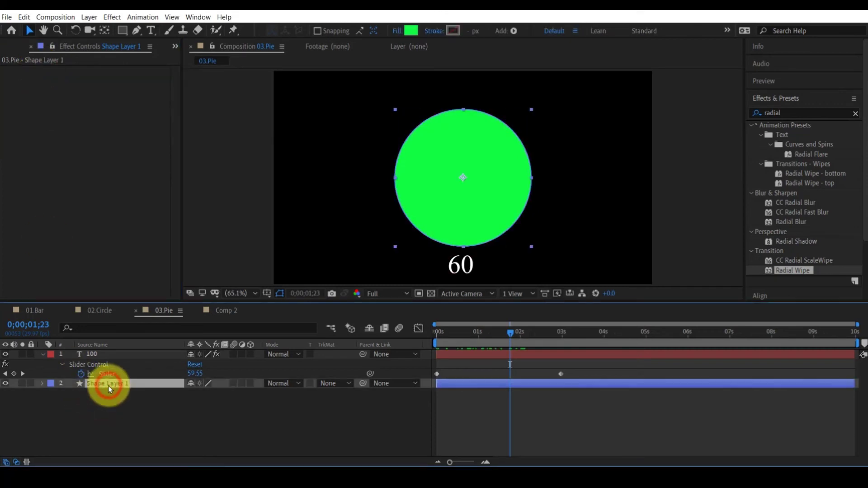
key(ctrl+d)
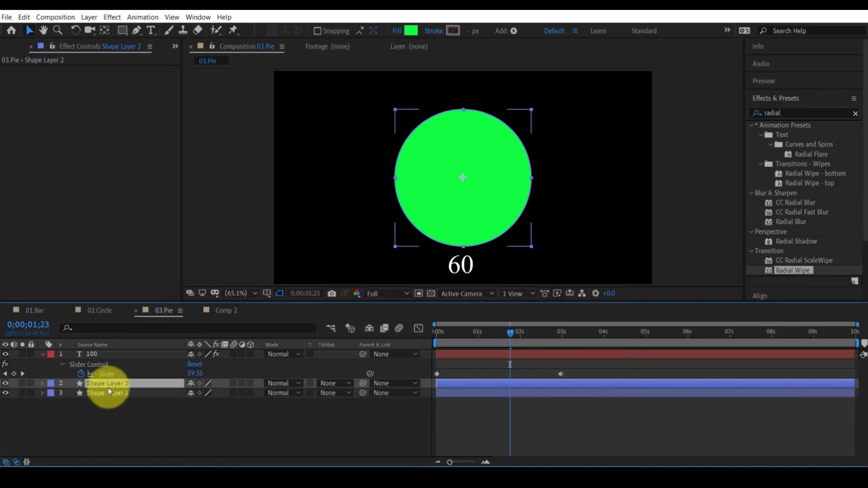
key(Return)
text(matte)
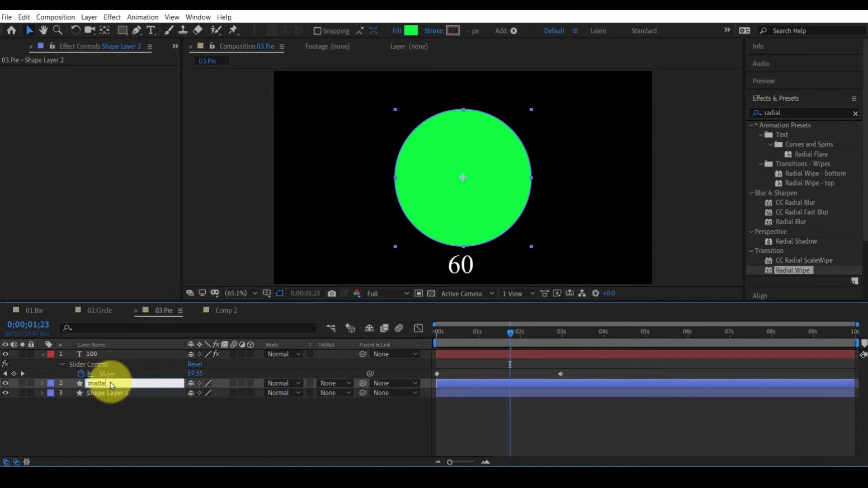
key(Return)
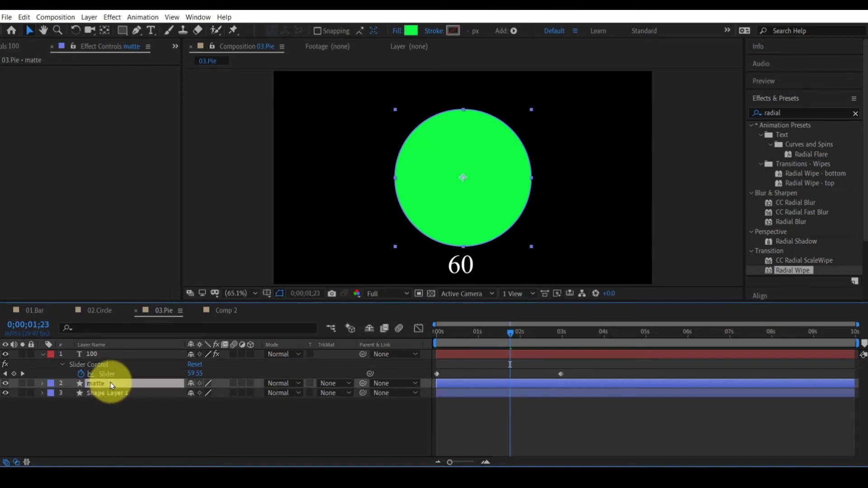
Apply Radial Wipe to the matte layer and link its Transition Completion to the 100 layer's Slider with an expression.
double_click(783, 271)
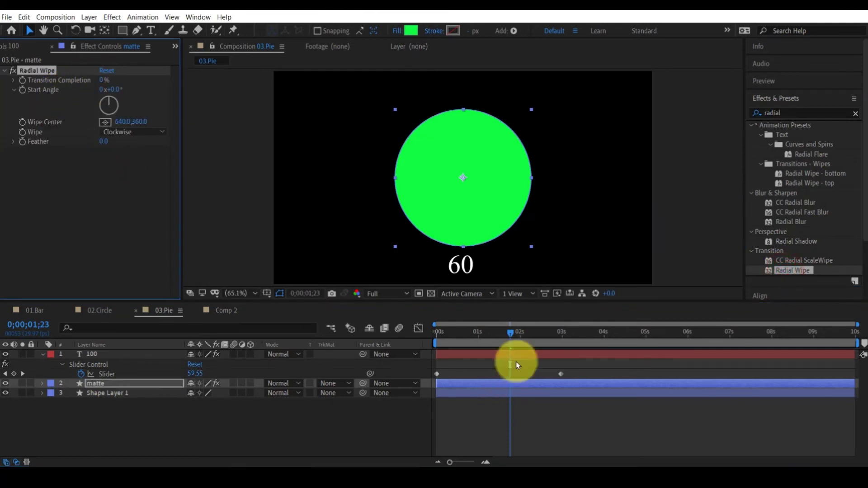
mouse_move(510, 334)
mouse_down()
mouse_move(489, 338)
mouse_move(497, 335)
mouse_up()
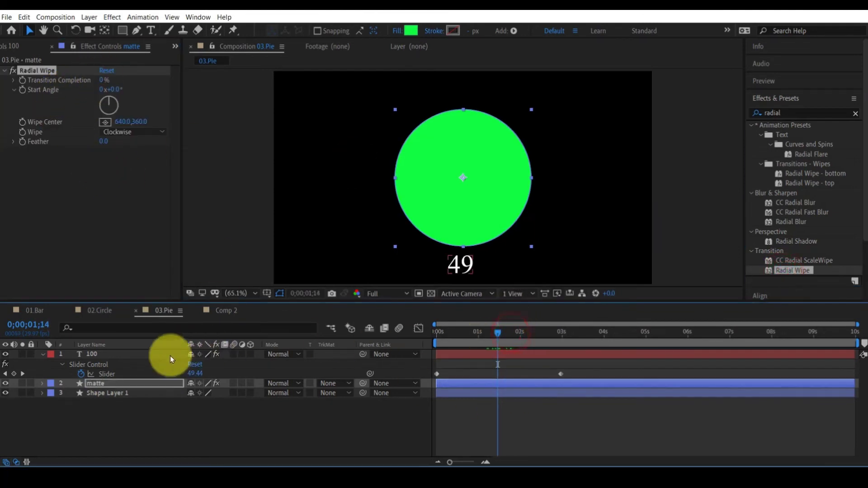
click(128, 383)
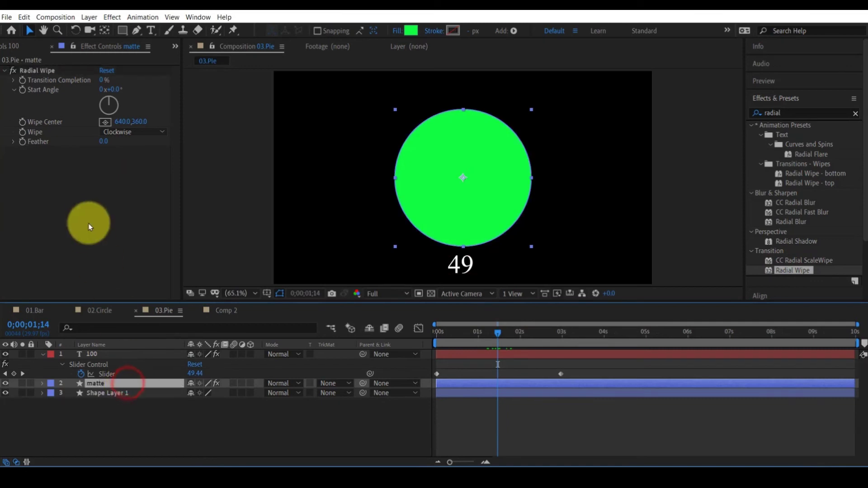
alt+click(22, 81)
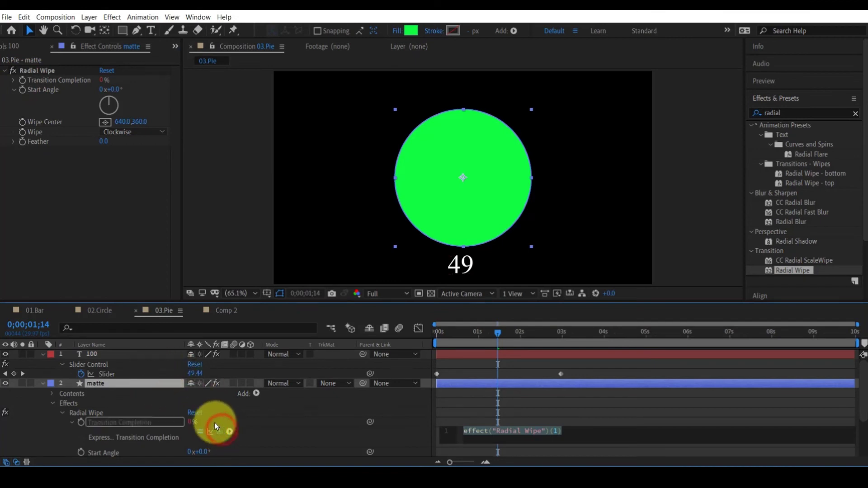
drag(216, 426, 118, 373)
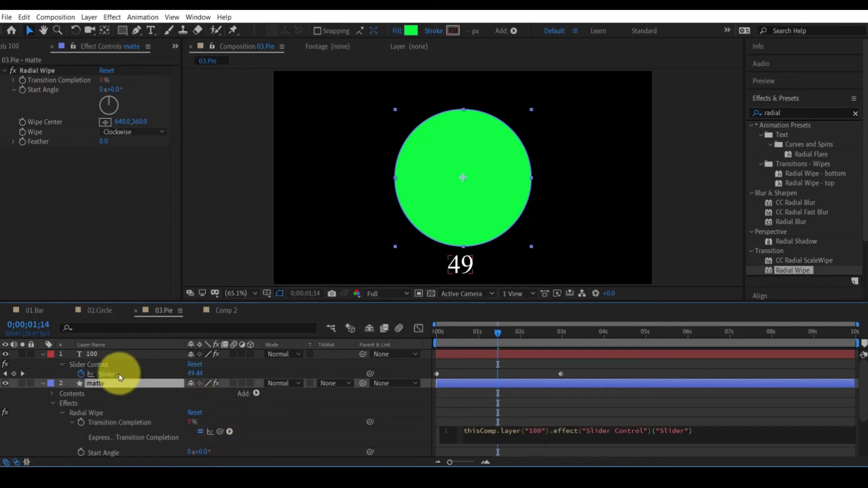
click(485, 403)
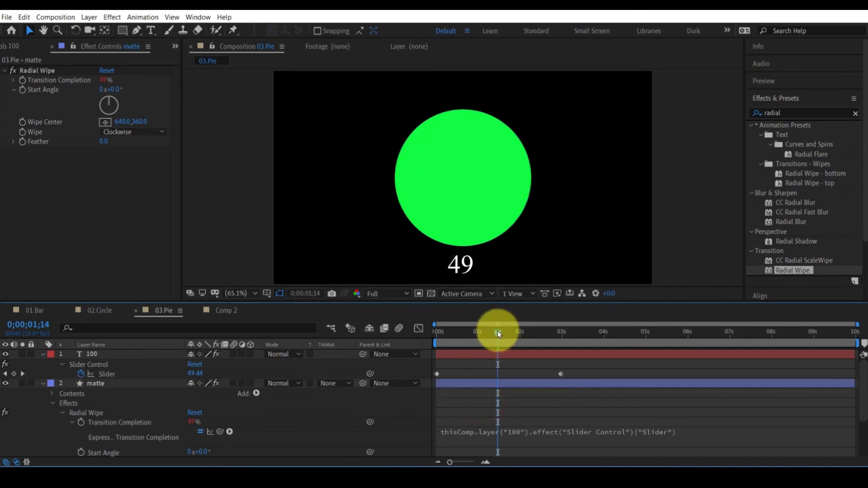
Preview the matte layer's wipe against the count with Shape Layer 1 temporarily hidden.
drag(436, 339, 509, 340)
click(180, 403)
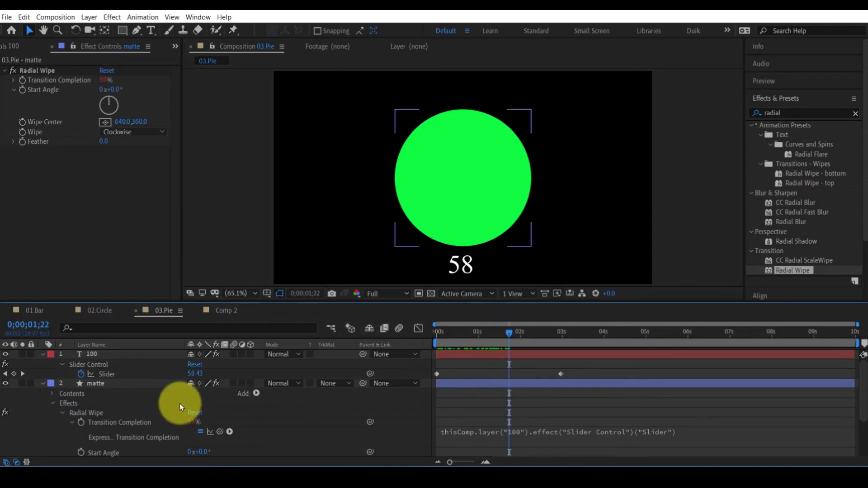
click(43, 384)
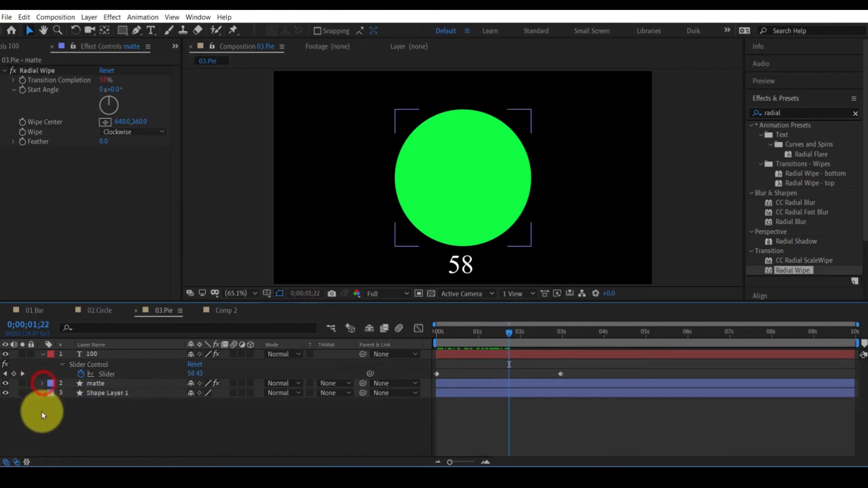
click(7, 393)
drag(507, 337, 506, 362)
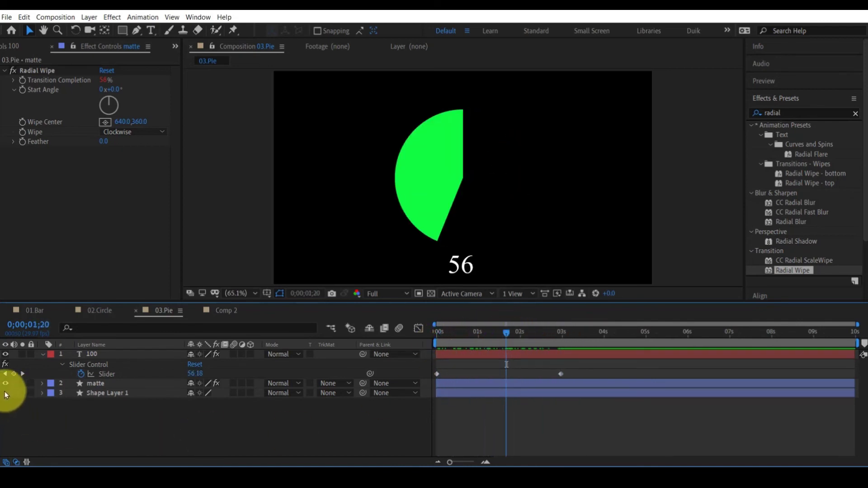
click(5, 392)
Set Shape Layer 1's track matte to Alpha Inverted Matte "matte" and preview the pie up to the ending Slider keyframe.
click(115, 393)
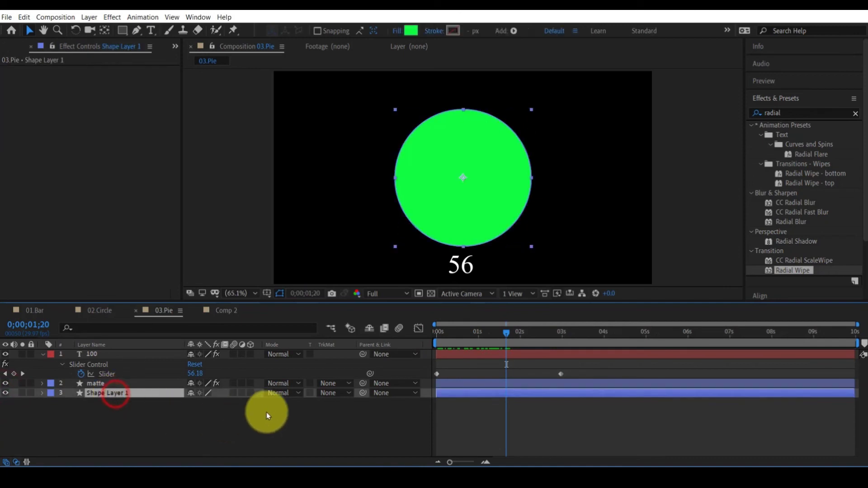
click(343, 392)
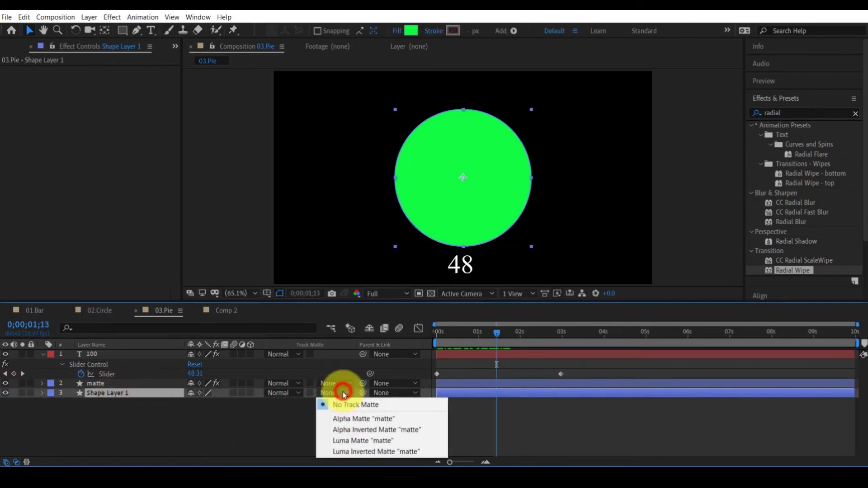
click(381, 431)
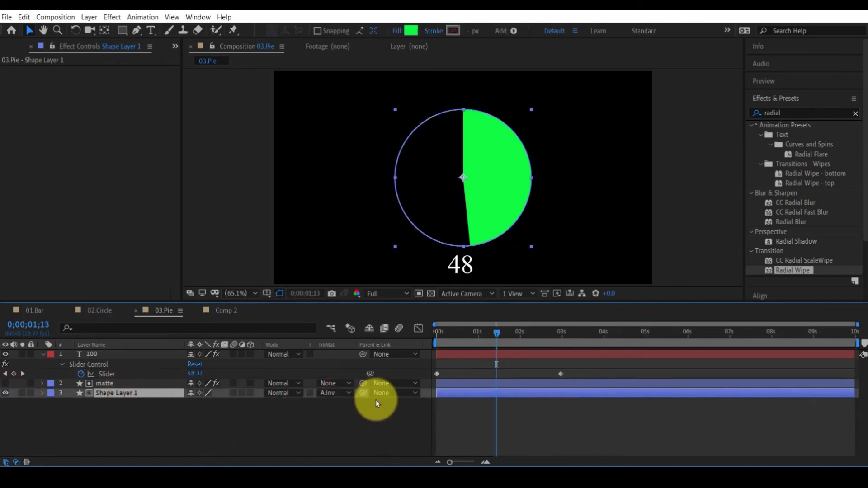
drag(497, 334, 560, 357)
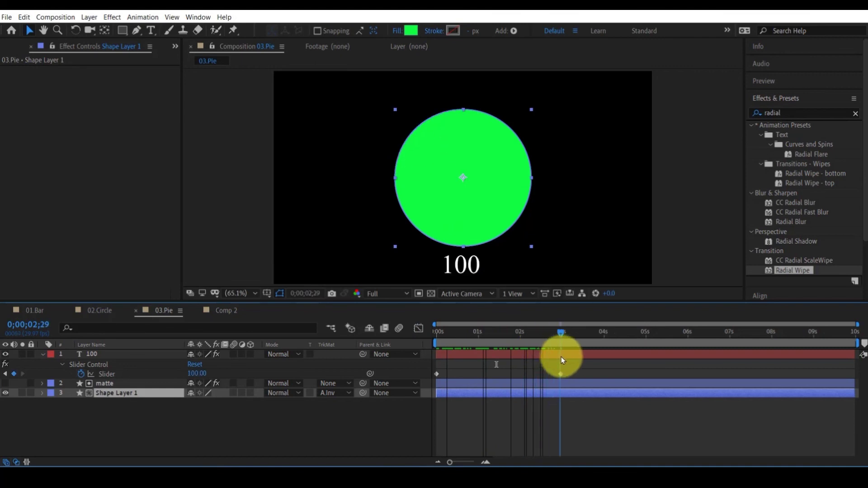
Set the 100 layer's ending Slider keyframe at 0;00;02;29 to 58 and examine the pie's outline up close.
click(570, 354)
mouse_move(107, 80)
mouse_down()
mouse_move(77, 79)
mouse_move(121, 87)
mouse_move(85, 89)
mouse_move(109, 93)
mouse_move(99, 93)
mouse_up()
scroll(381, 223, up, 3)
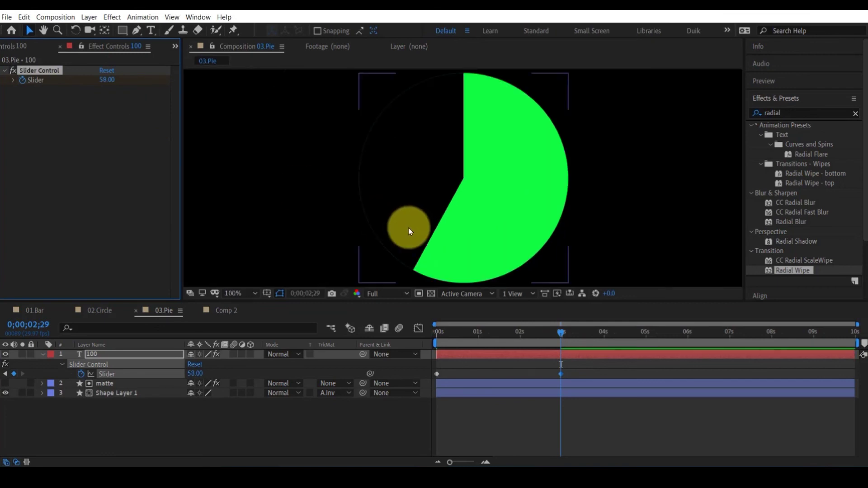
mouse_move(265, 217)
mouse_down()
mouse_move(240, 186)
mouse_move(274, 220)
mouse_up()
key(Escape)
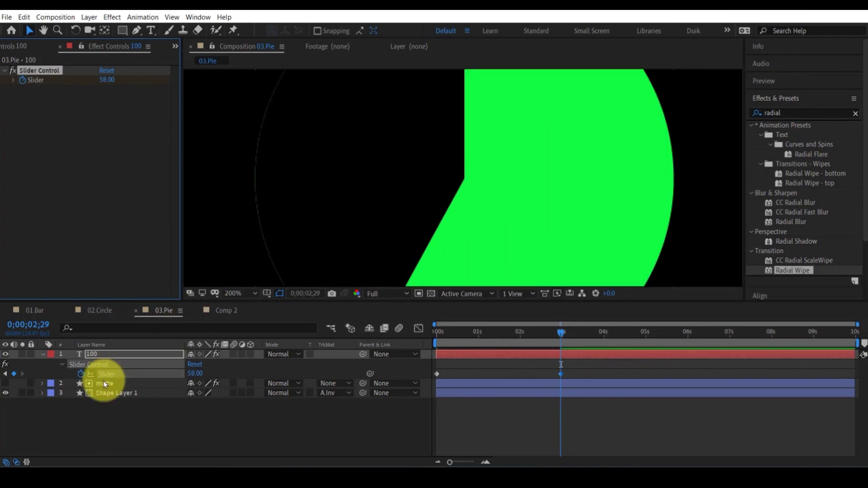
Enlarge the matte layer's Ellipse Path 1 Size to 474, 474 and preview the pie's edge.
click(104, 384)
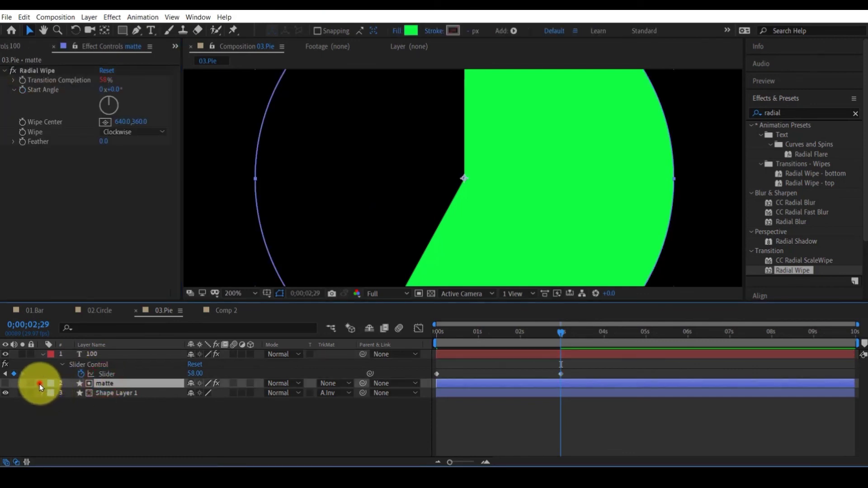
click(42, 383)
scroll(40, 384, down, 1)
click(114, 397)
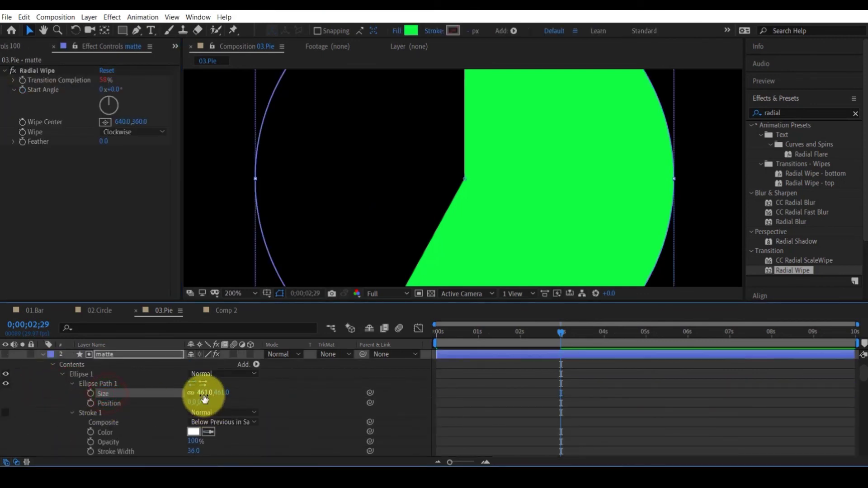
drag(205, 394, 211, 397)
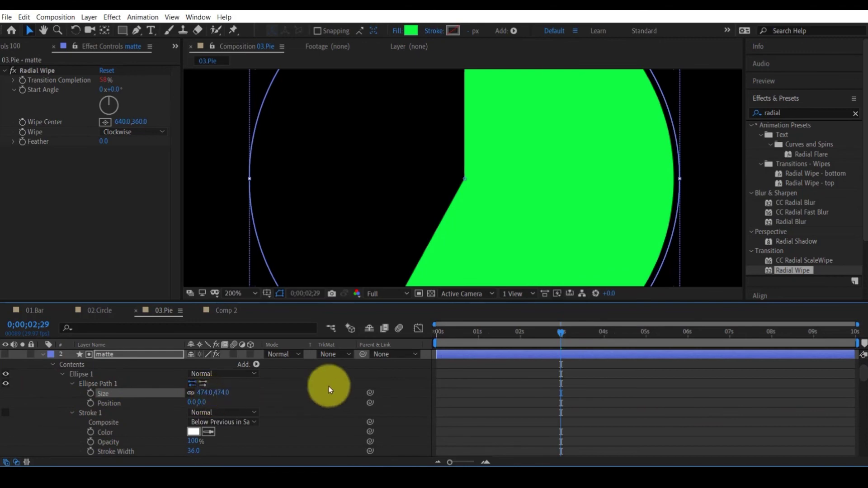
click(503, 401)
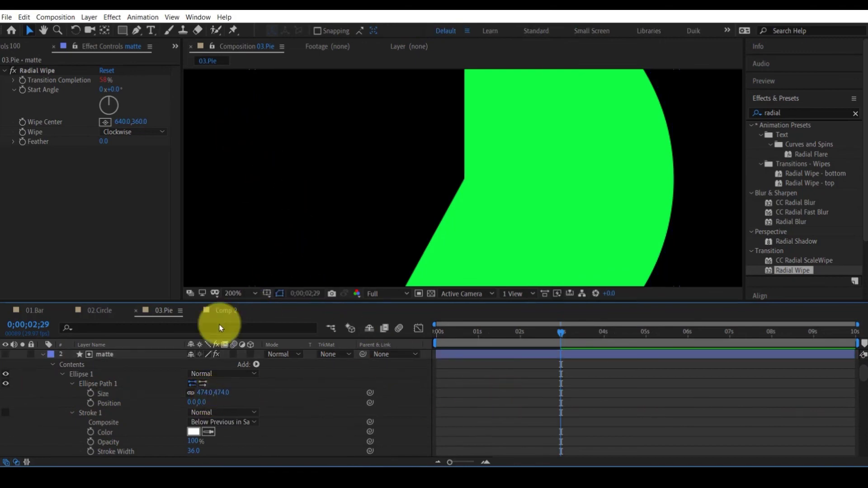
mouse_move(559, 335)
mouse_down()
mouse_move(495, 335)
mouse_move(582, 349)
mouse_move(458, 331)
mouse_move(561, 338)
mouse_up()
Set the 100 layer's ending Slider keyframe at 0;00;02;29 to 73 and check the whole pie.
scroll(552, 369, up, 2)
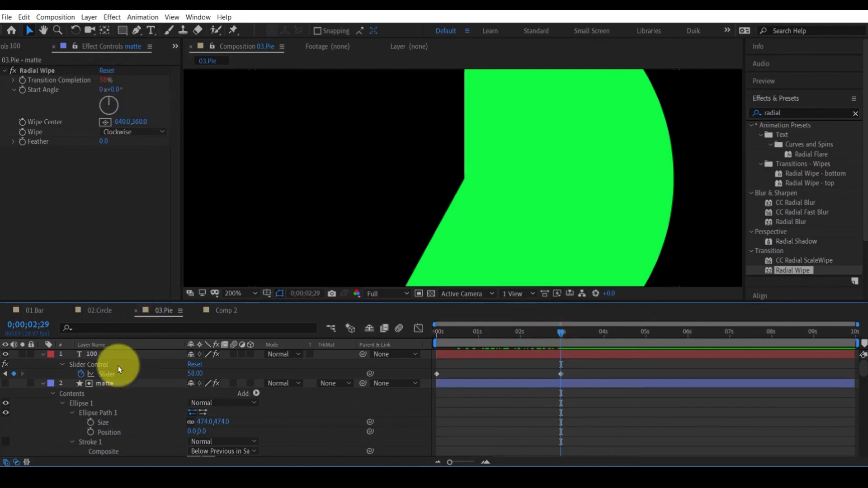
click(195, 374)
mouse_move(195, 374)
mouse_down()
mouse_move(220, 375)
mouse_move(203, 374)
mouse_move(209, 382)
mouse_up()
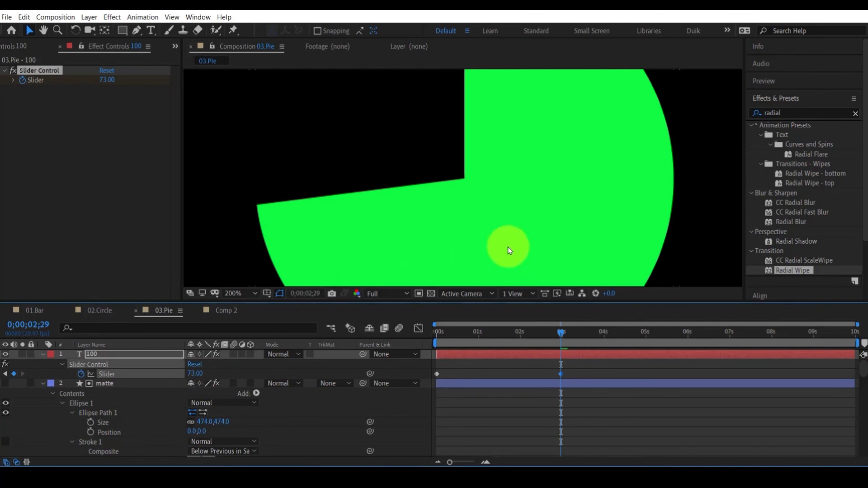
key(shift+slash)
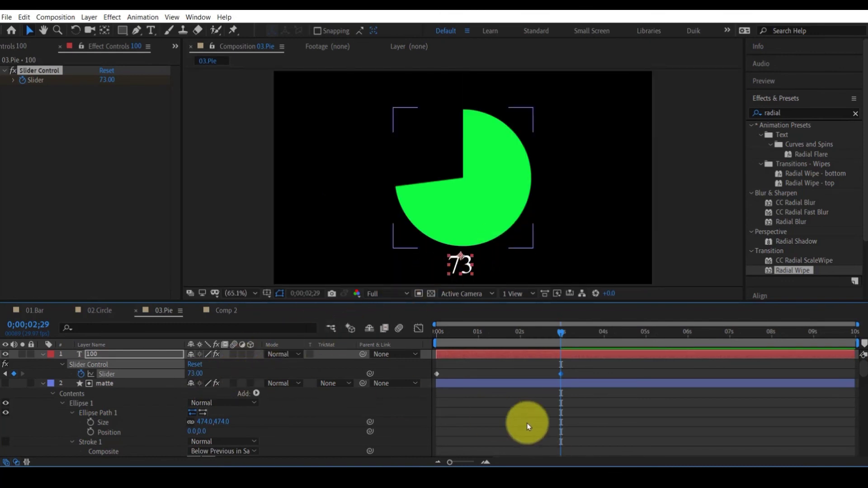